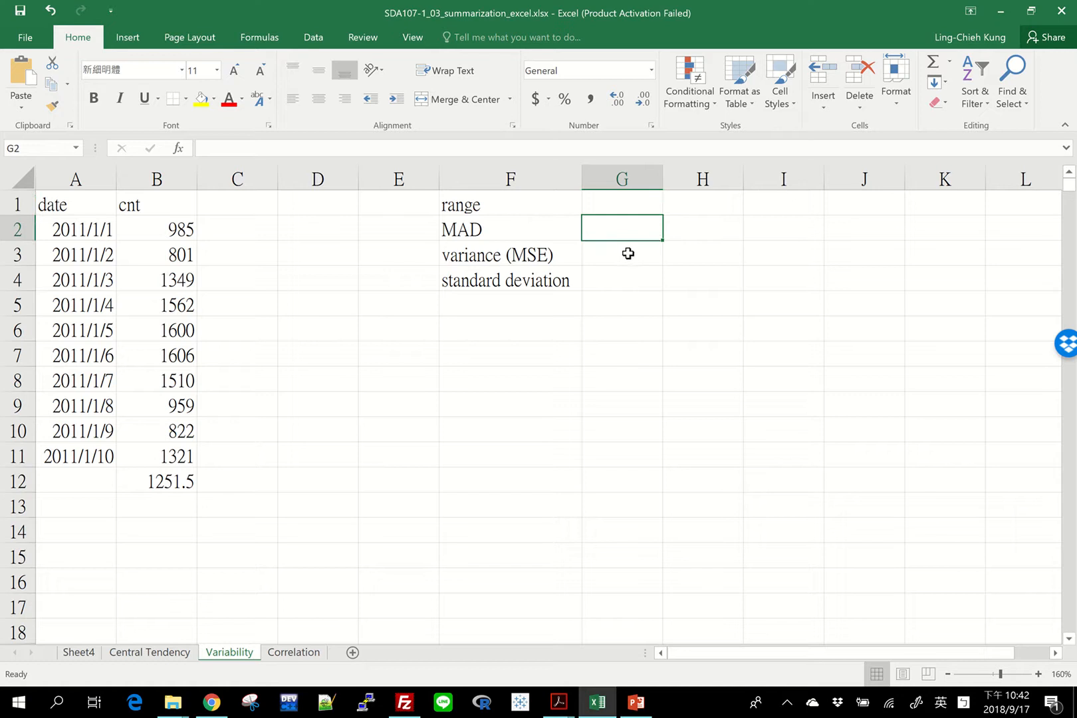
Enter a MIN formula over the cnt values B2:B11 in G1, beside the range label
click(625, 255)
click(602, 285)
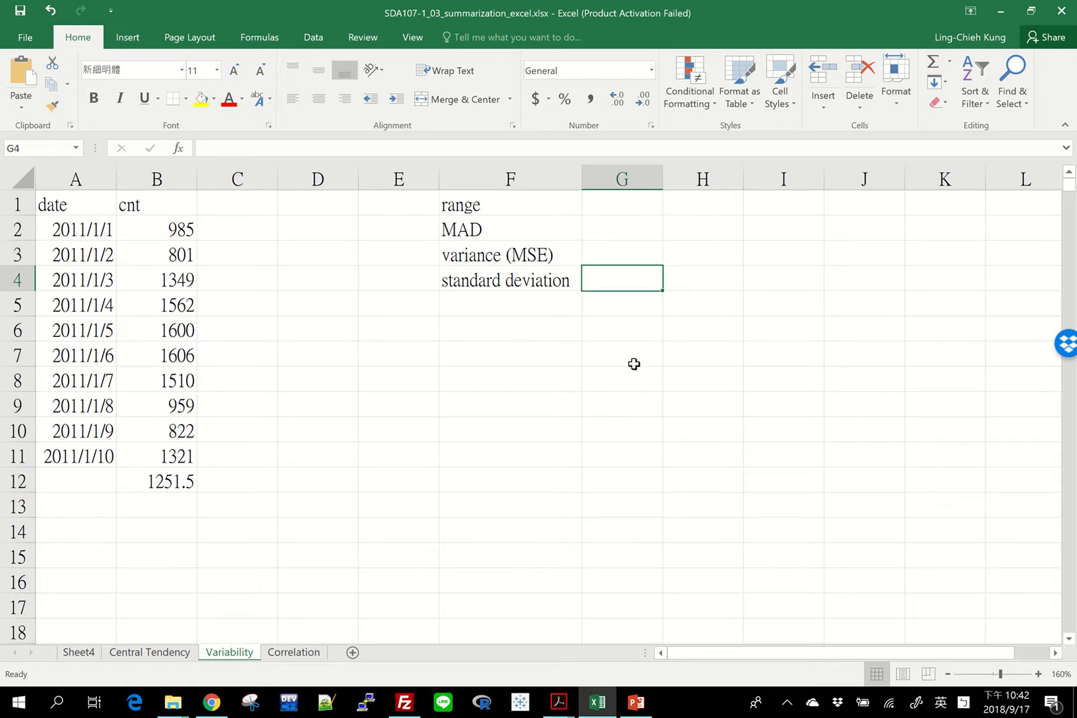
click(625, 211)
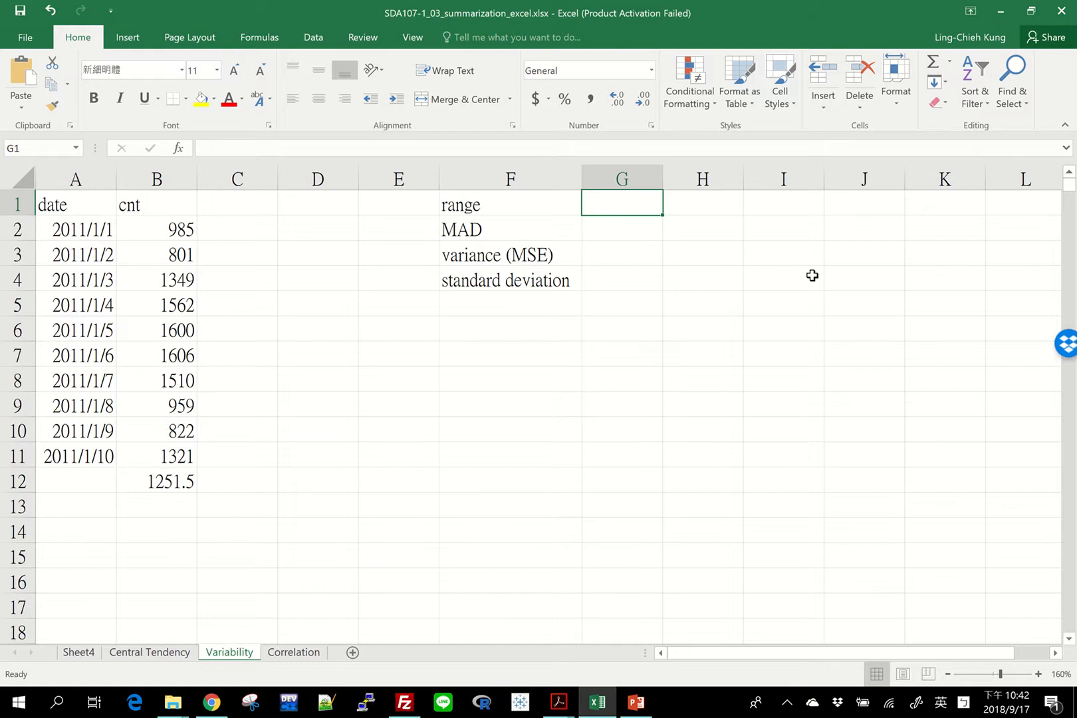
text(=range)
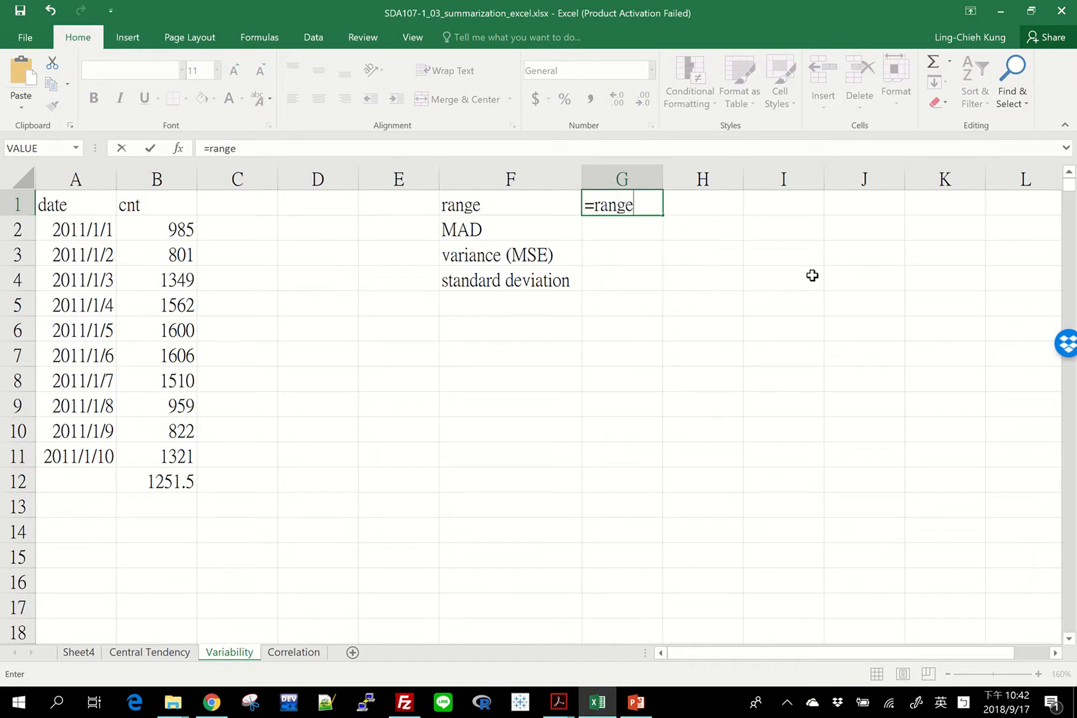
key(BackSpace)
key(BackSpace)
key(BackSpace)
key(BackSpace)
key(BackSpace)
text(min)
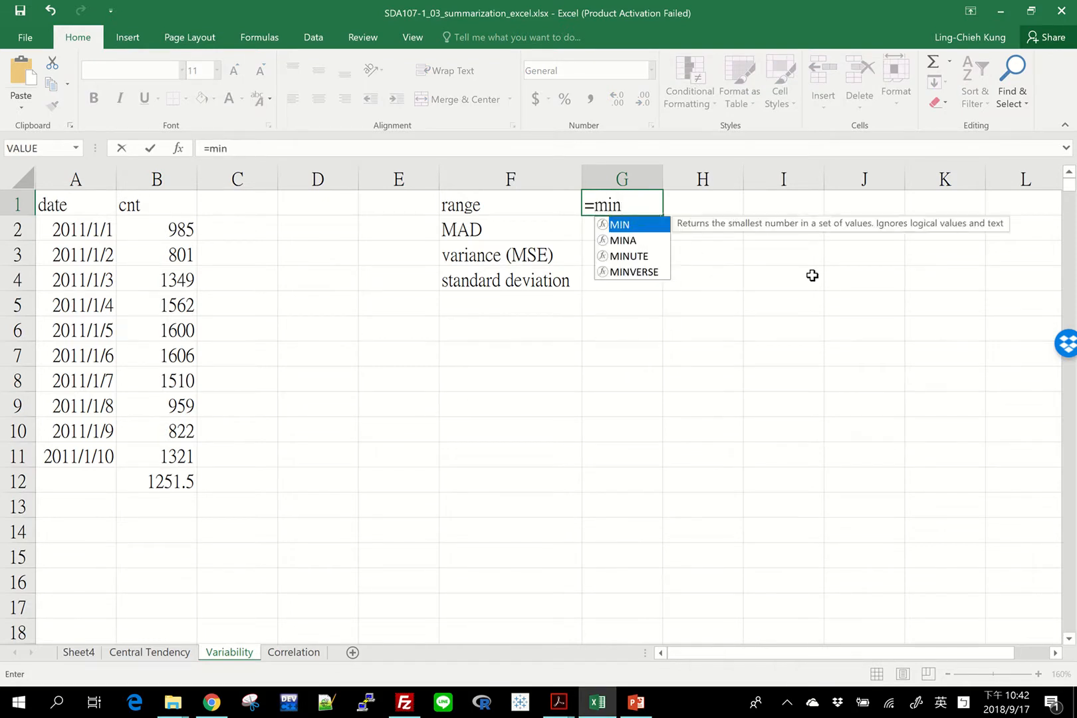
text(()
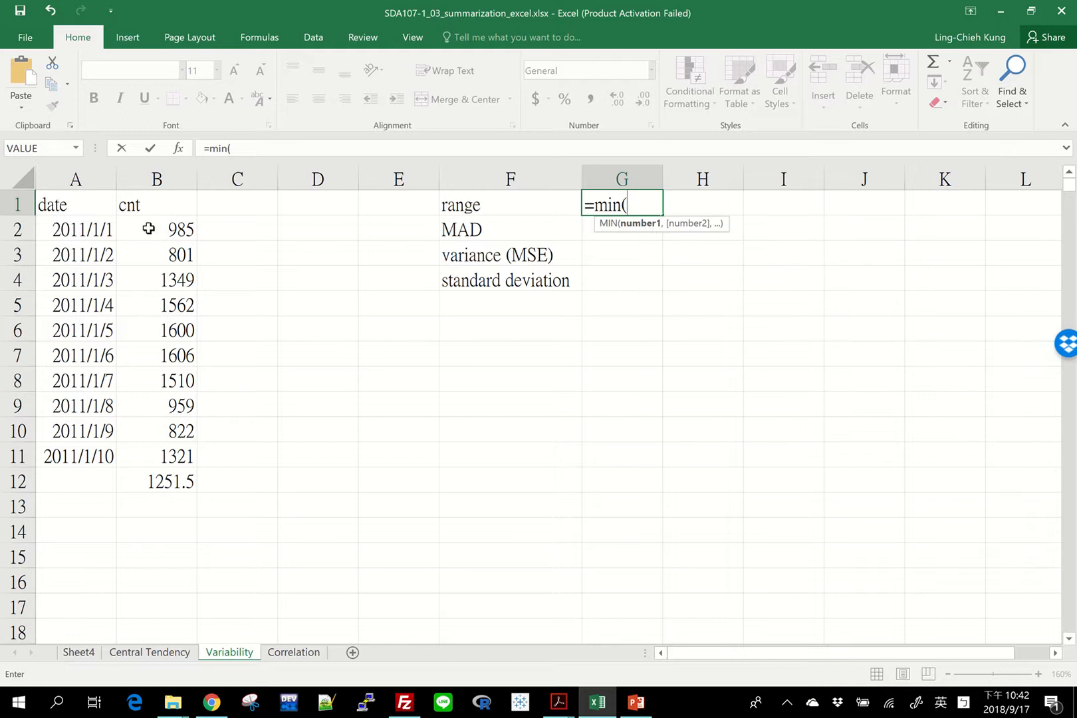
drag(149, 229, 154, 457)
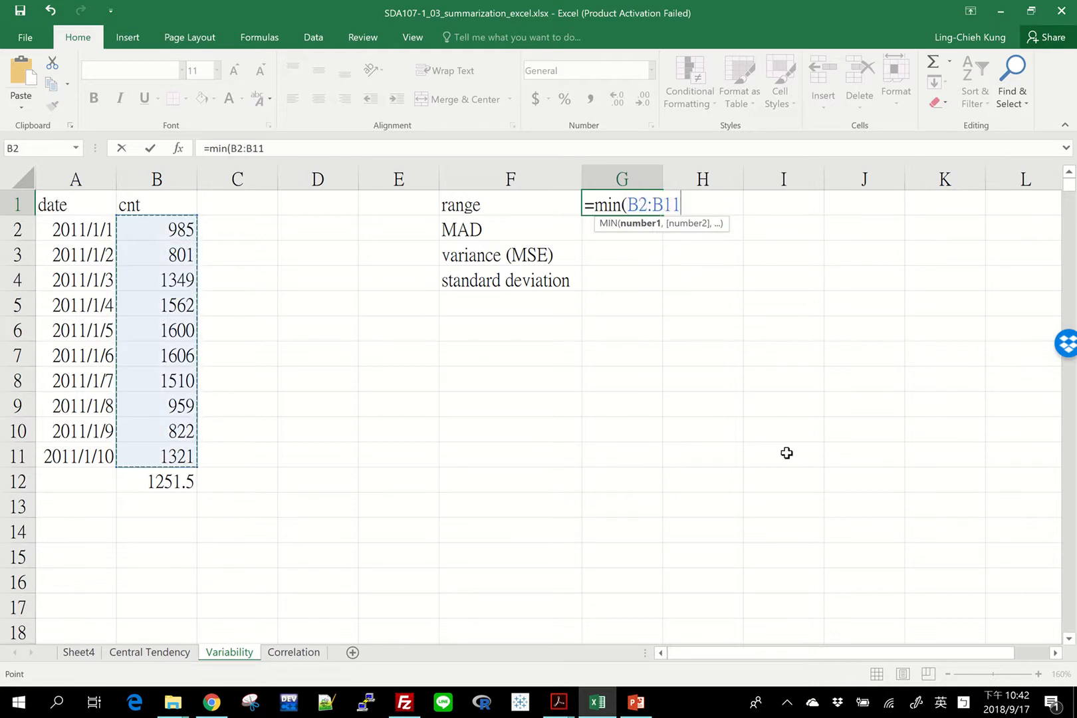
text())
key(Return)
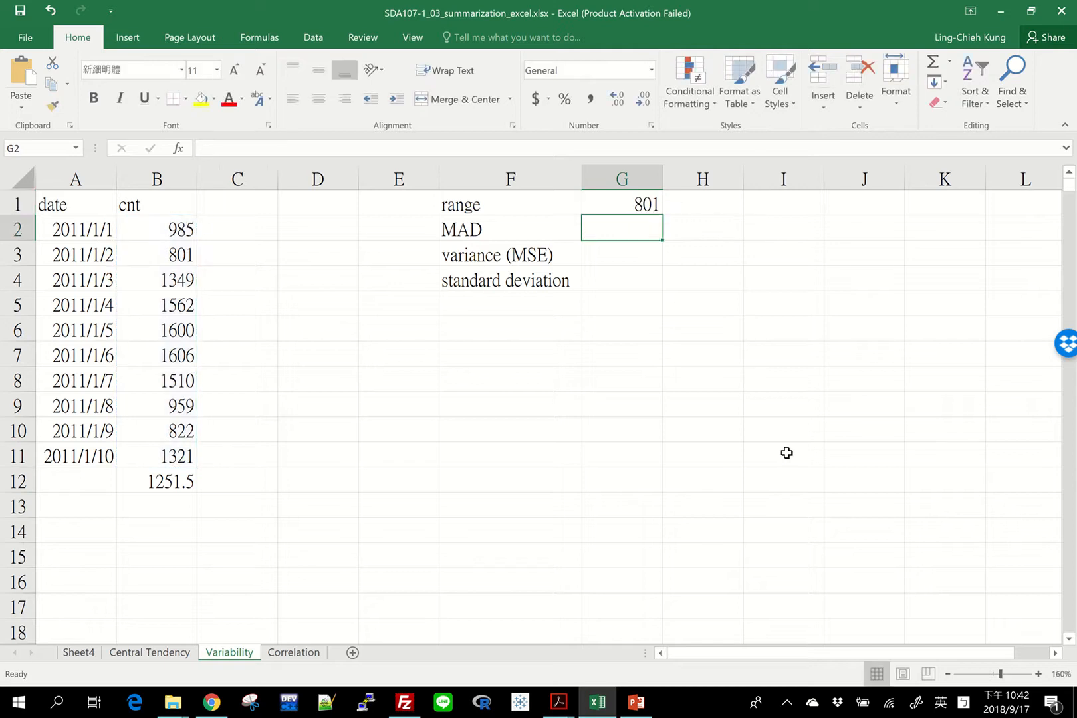
Enter a MAX formula over the cnt values B2:B11 in H1
key(Up)
key(Right)
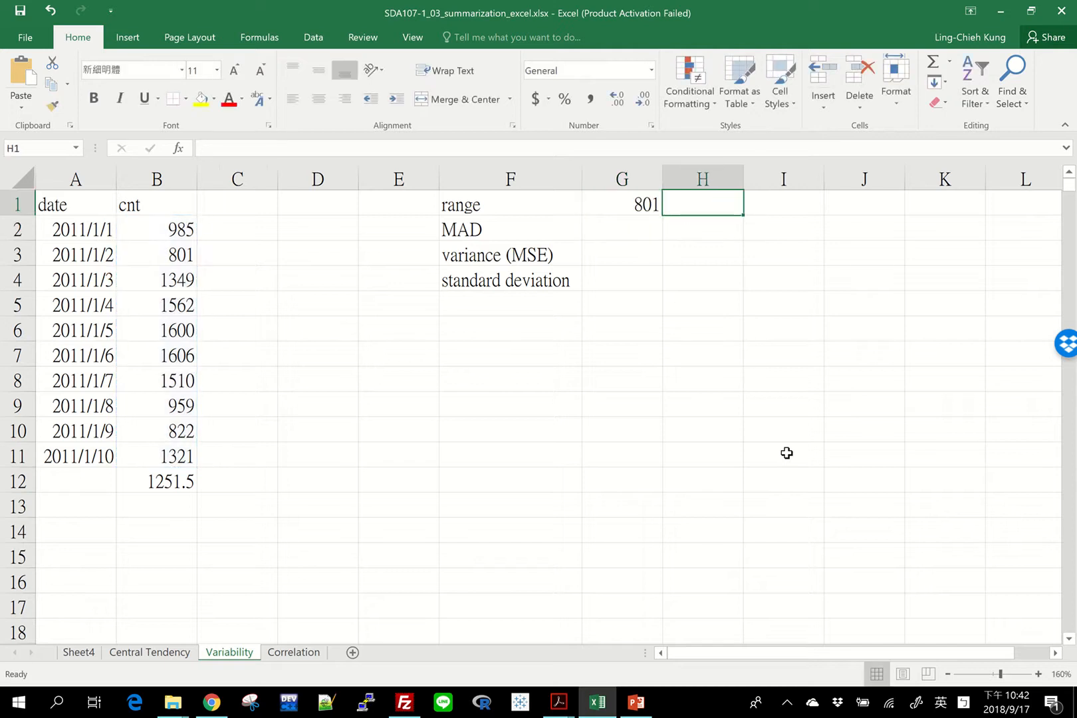
click(129, 244)
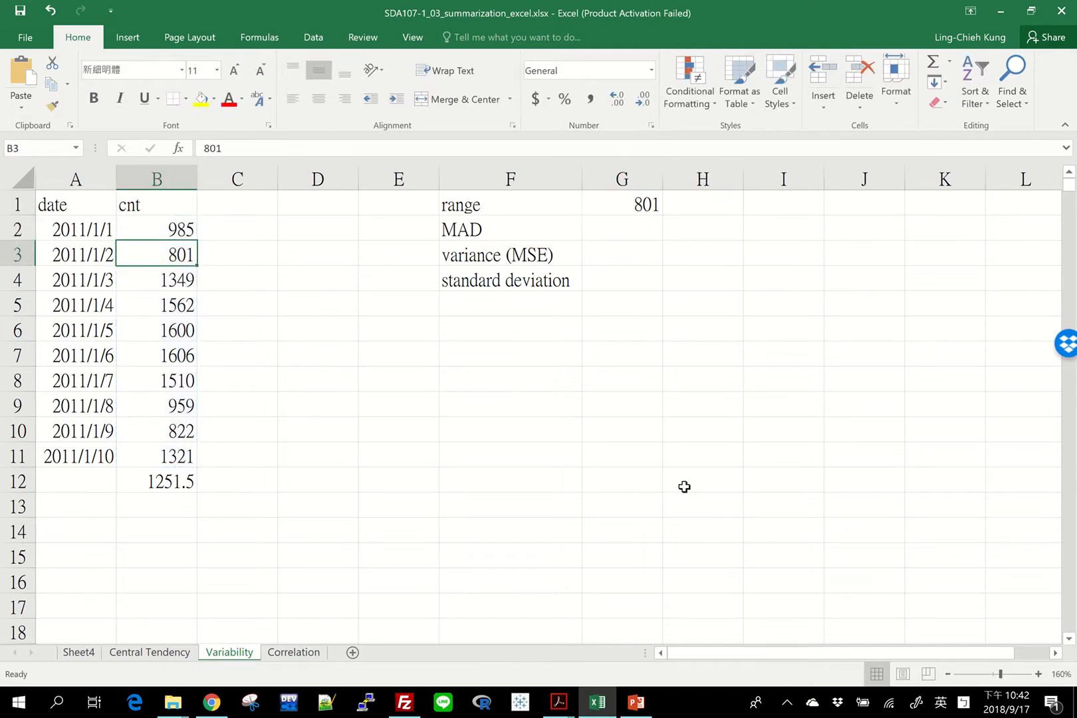
click(689, 194)
text(=max)
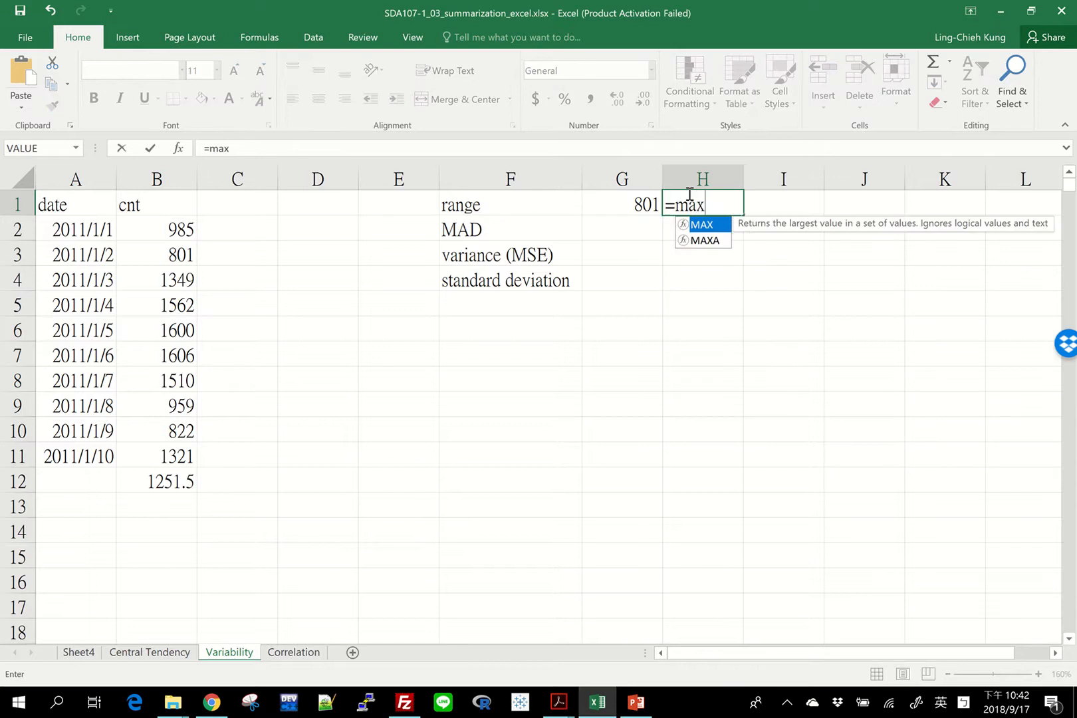
text(()
drag(159, 226, 156, 464)
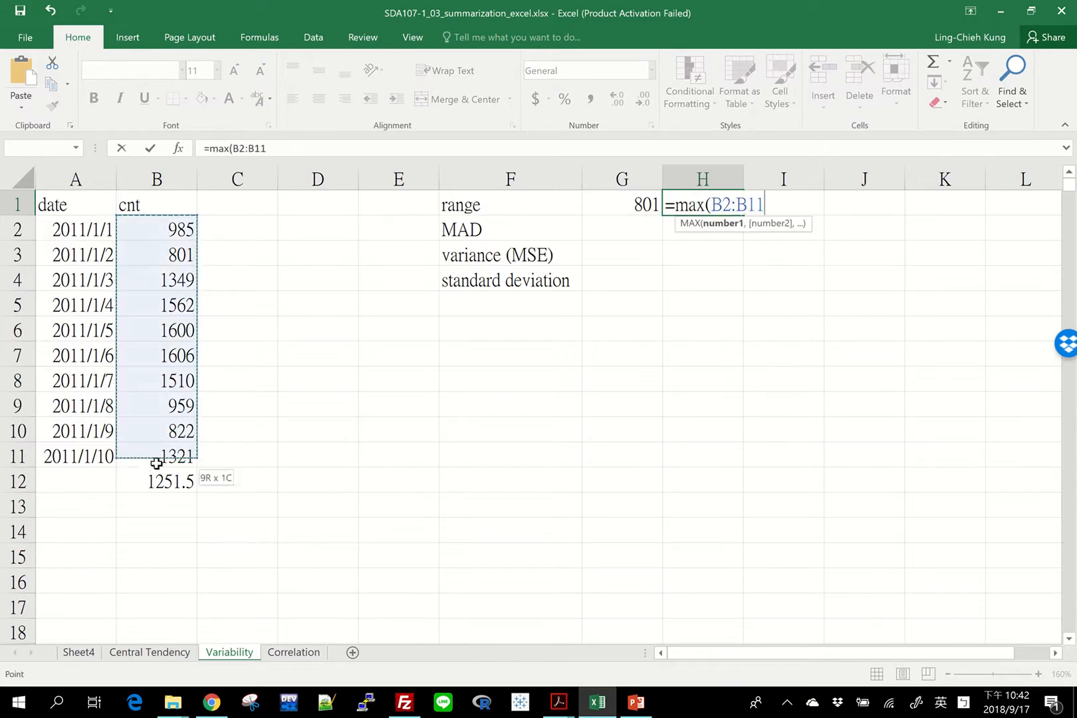
key(Return)
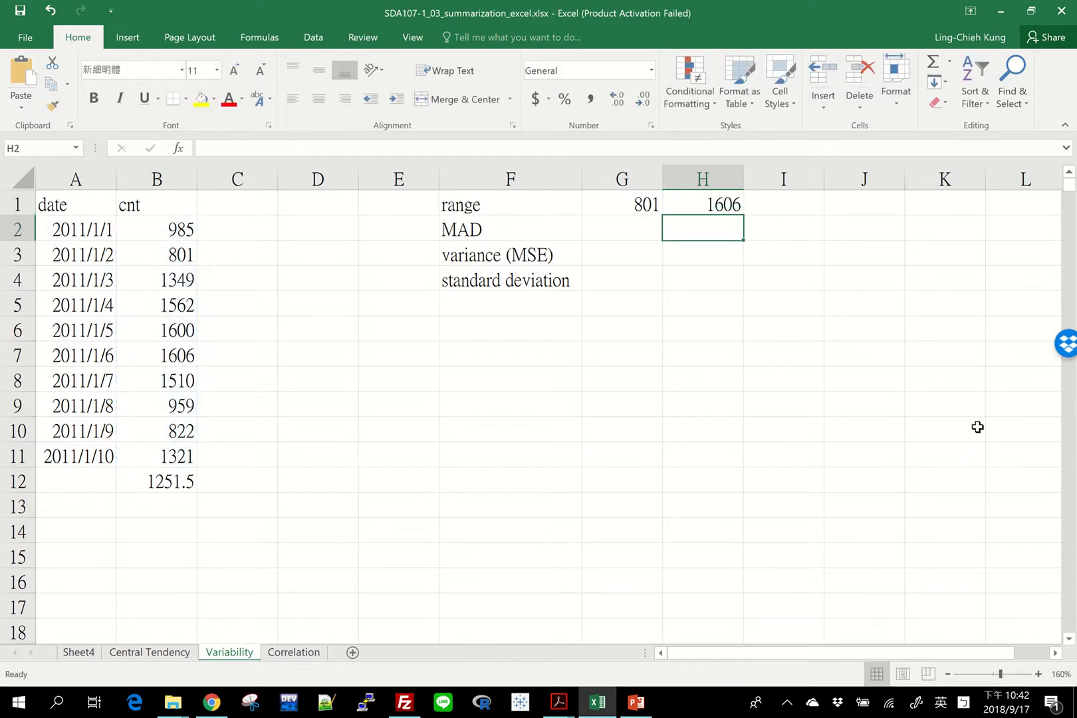
Calculate the range in I1 by subtracting the minimum from the maximum with =H1-G1
key(Up)
key(Right)
text(=)
key(Left)
text(-)
key(Left)
key(Left)
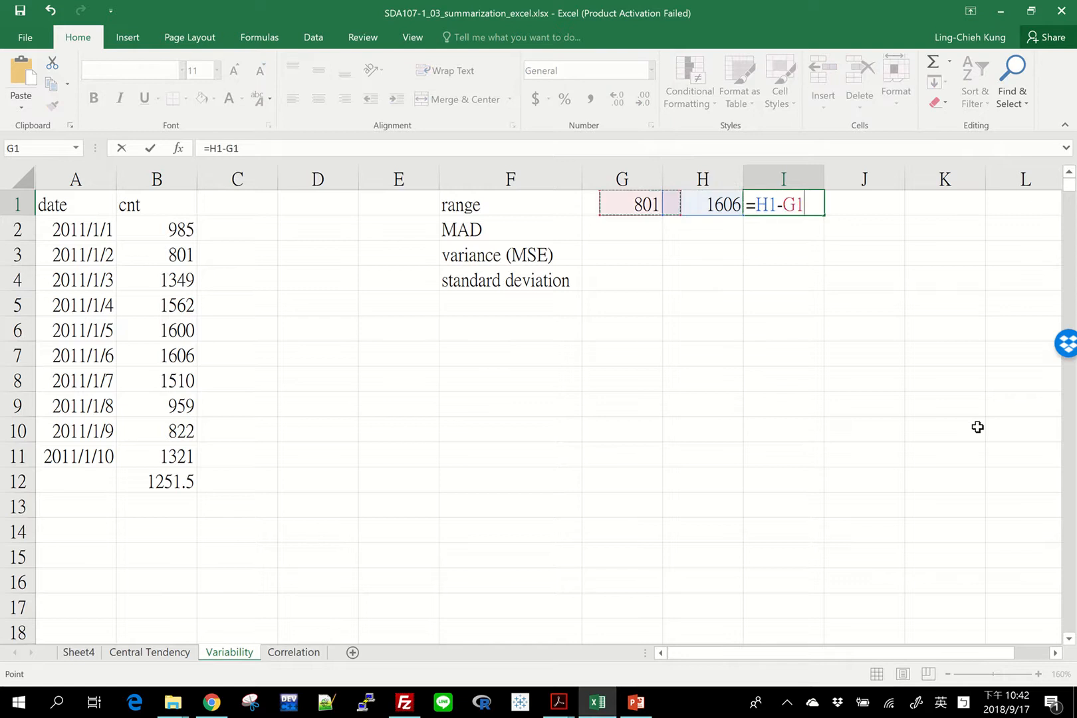
key(Return)
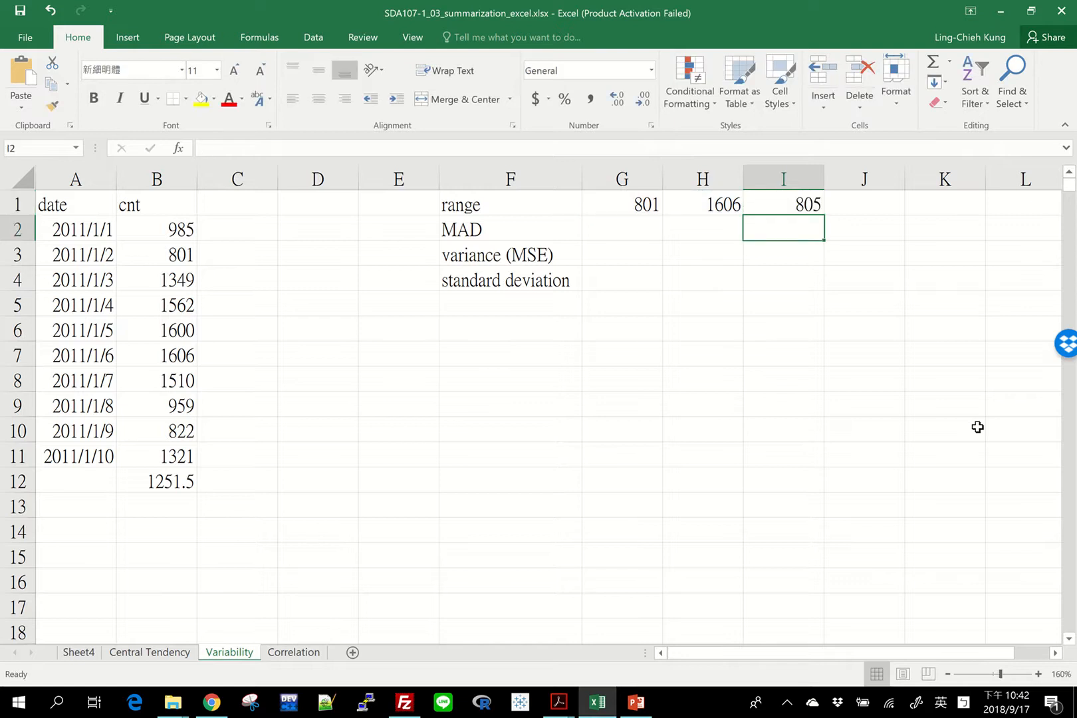
key(Left)
key(Left)
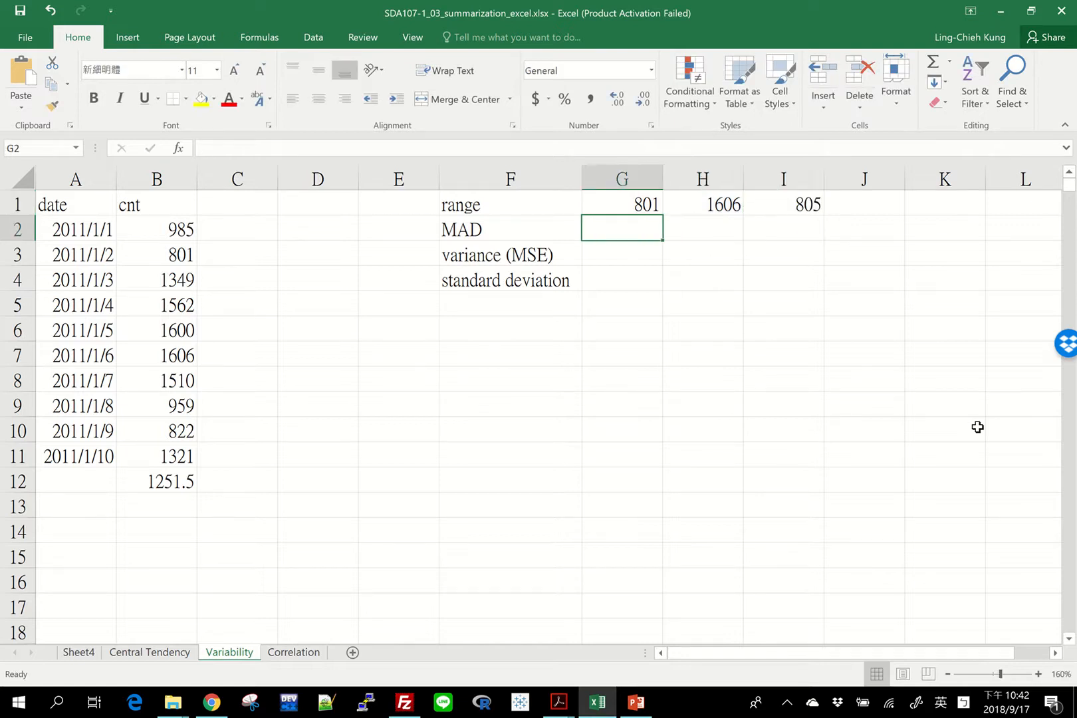
key(Left)
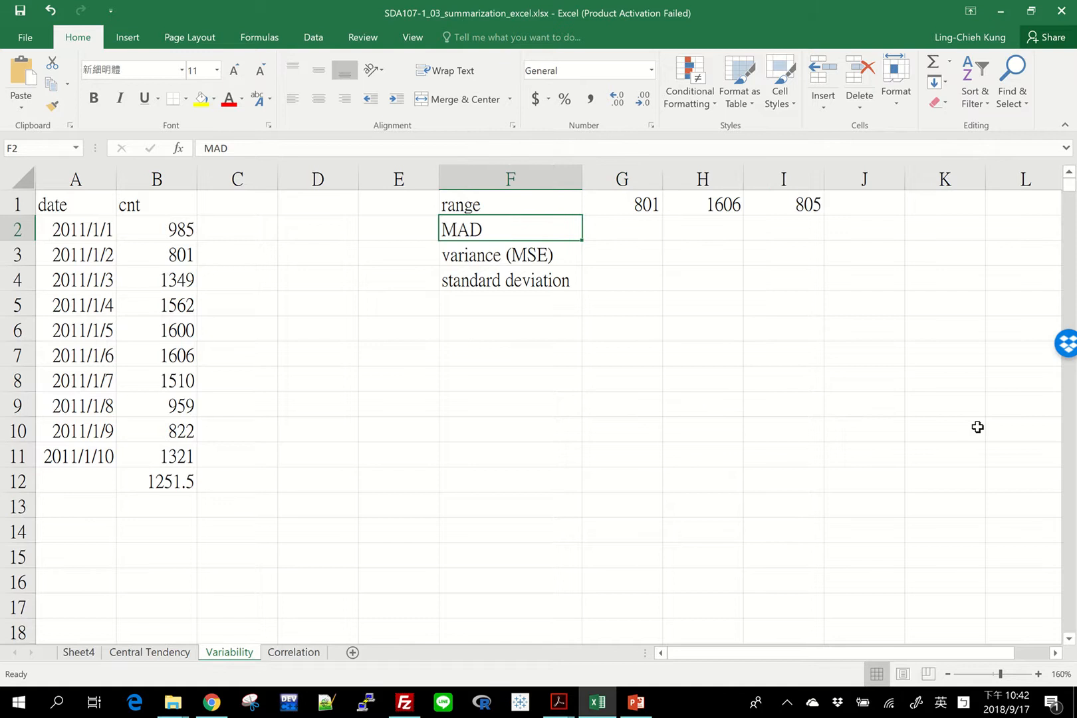
key(Right)
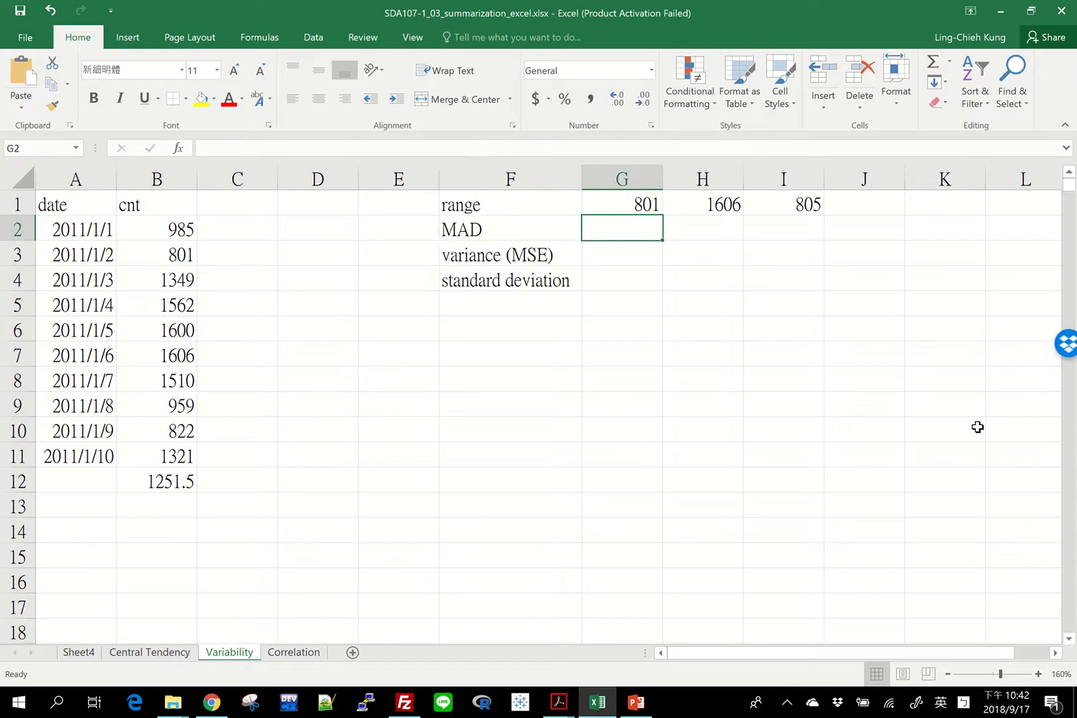
text(=mad)
key(BackSpace)
key(BackSpace)
key(BackSpace)
key(BackSpace)
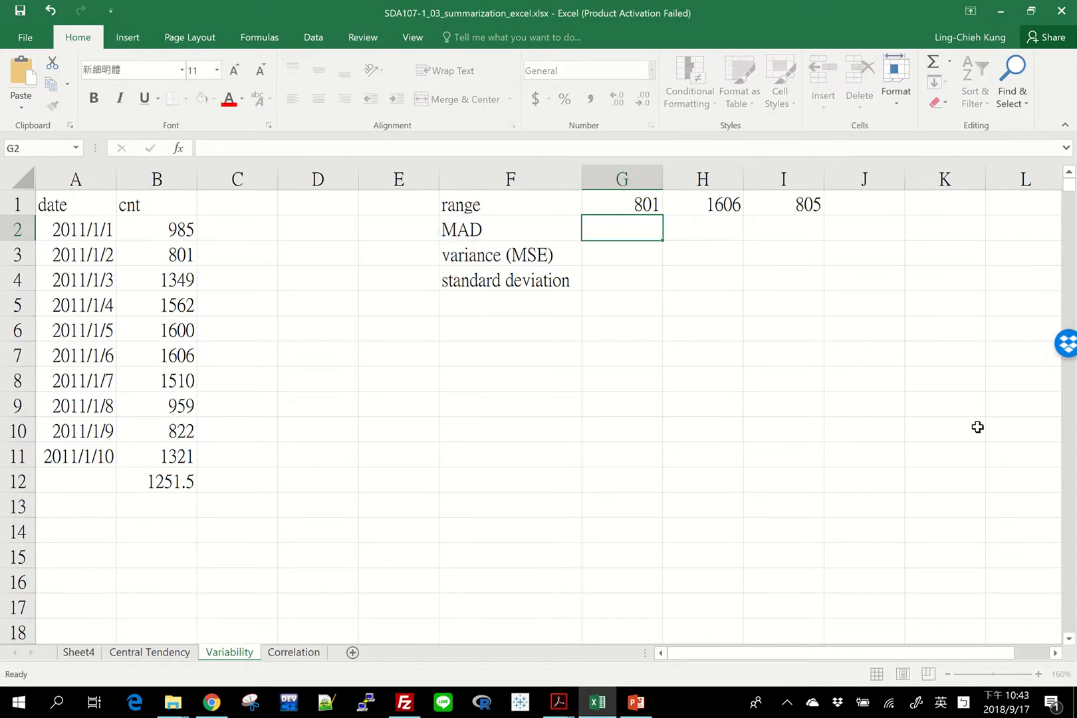
Examine the cnt values in B2:B11 and the formula in B12 beneath them
click(620, 310)
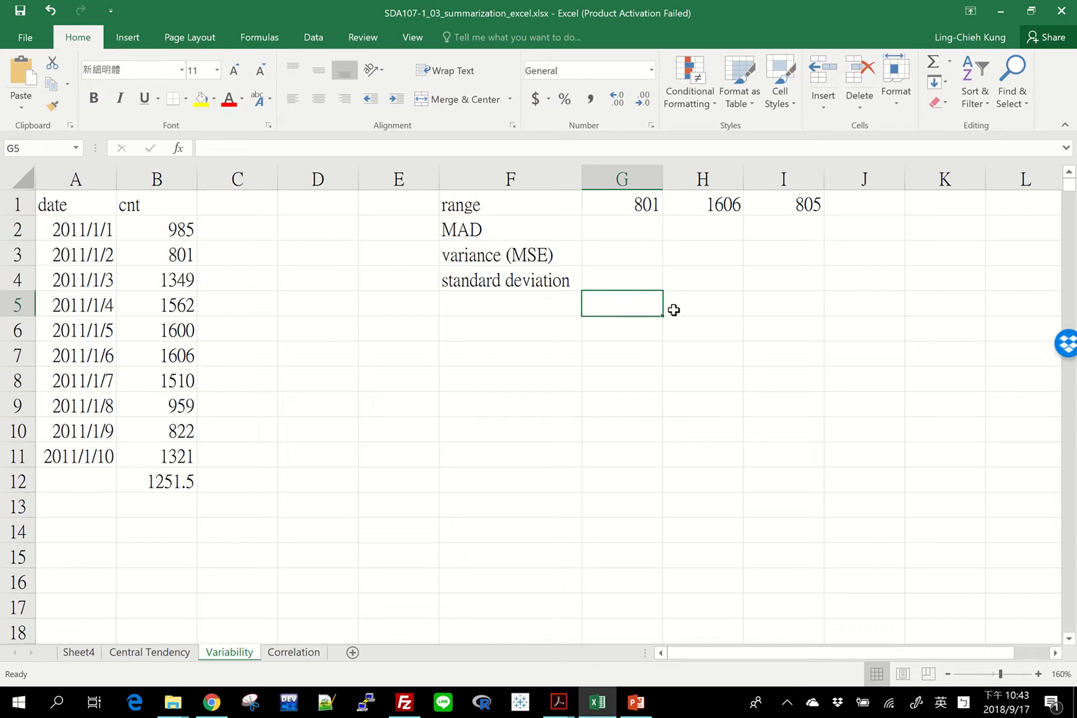
click(168, 205)
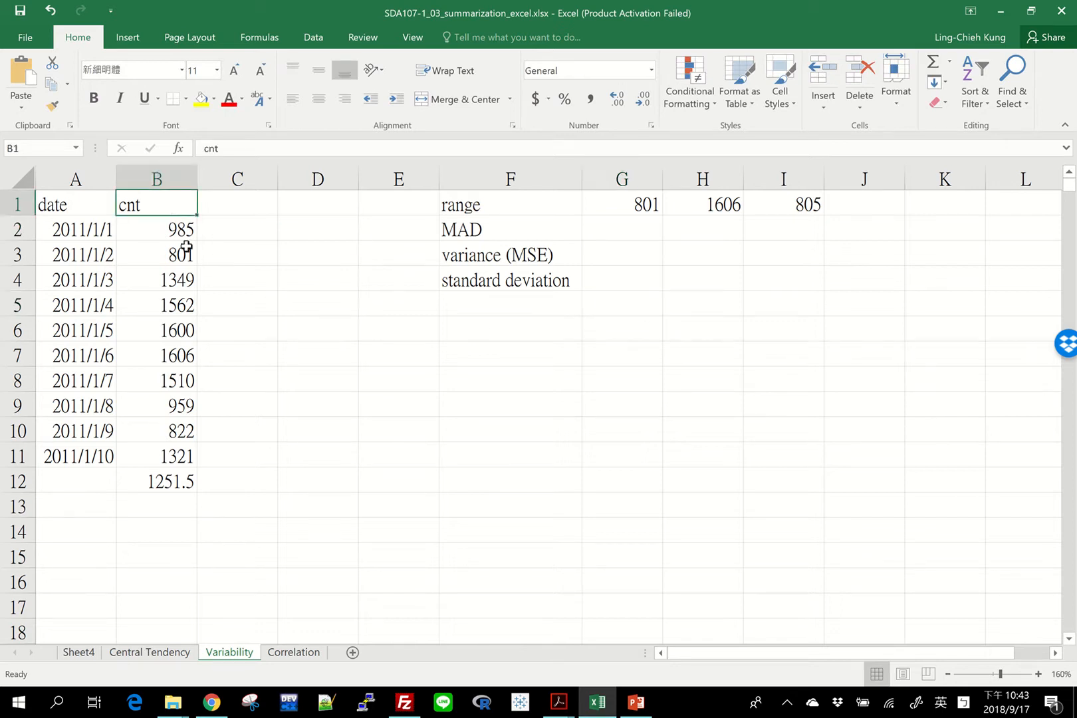
drag(160, 231, 157, 456)
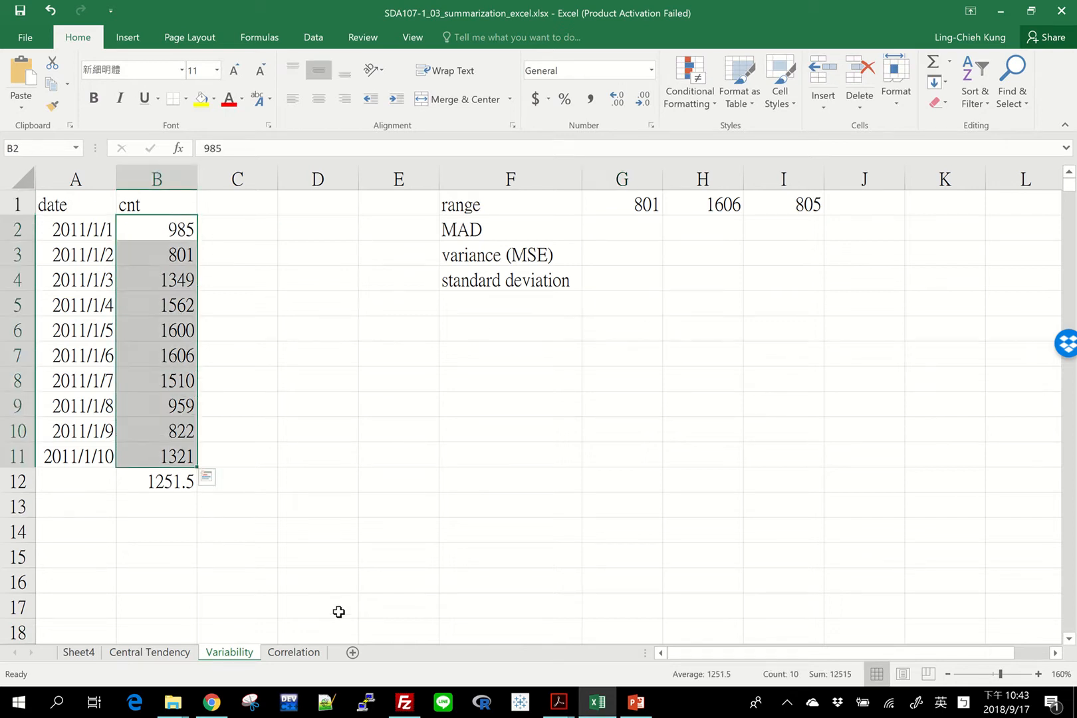
click(127, 480)
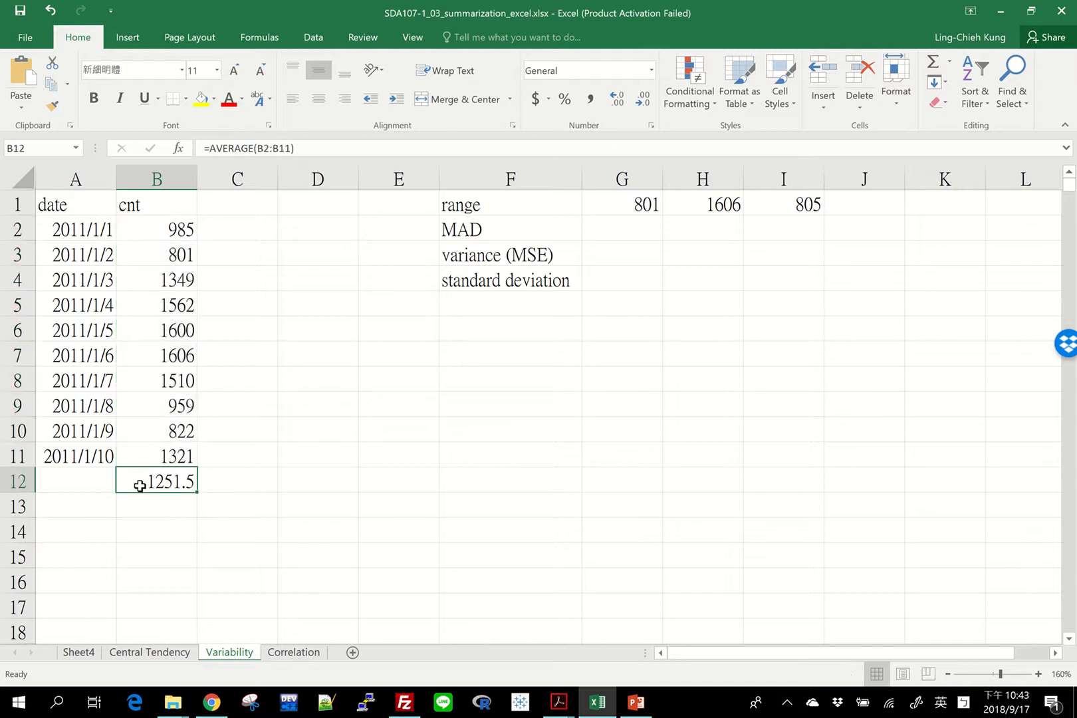
key(F2)
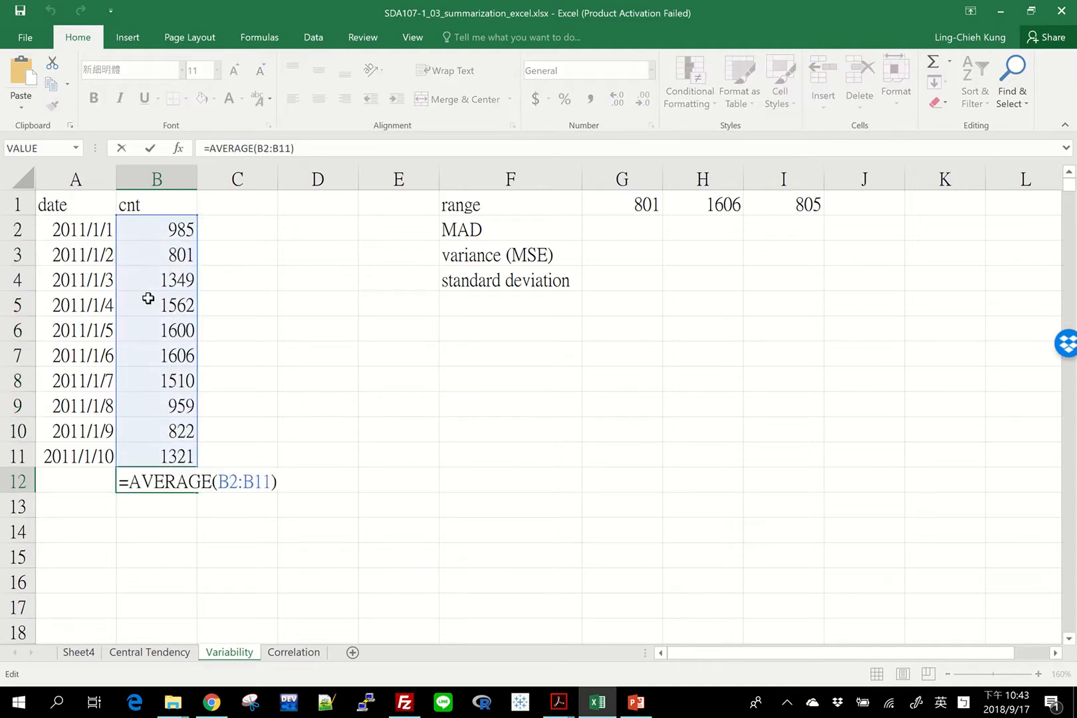
key(Escape)
Enter the column header "cnt - average" in C1
click(259, 204)
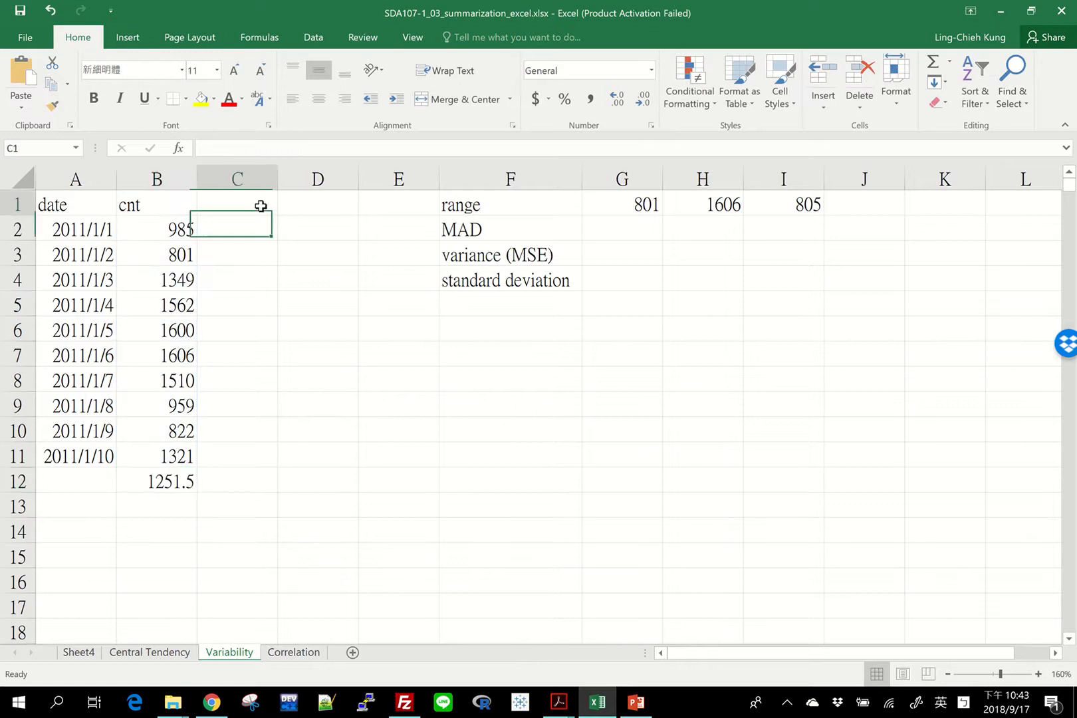
text(cnt)
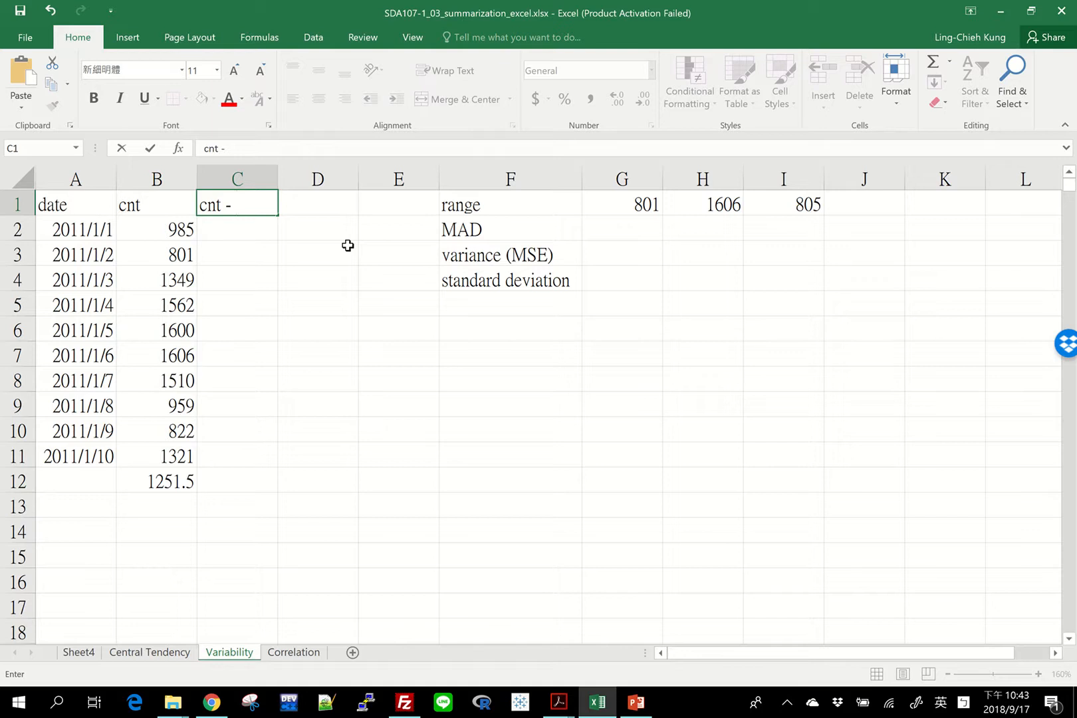
text(- average)
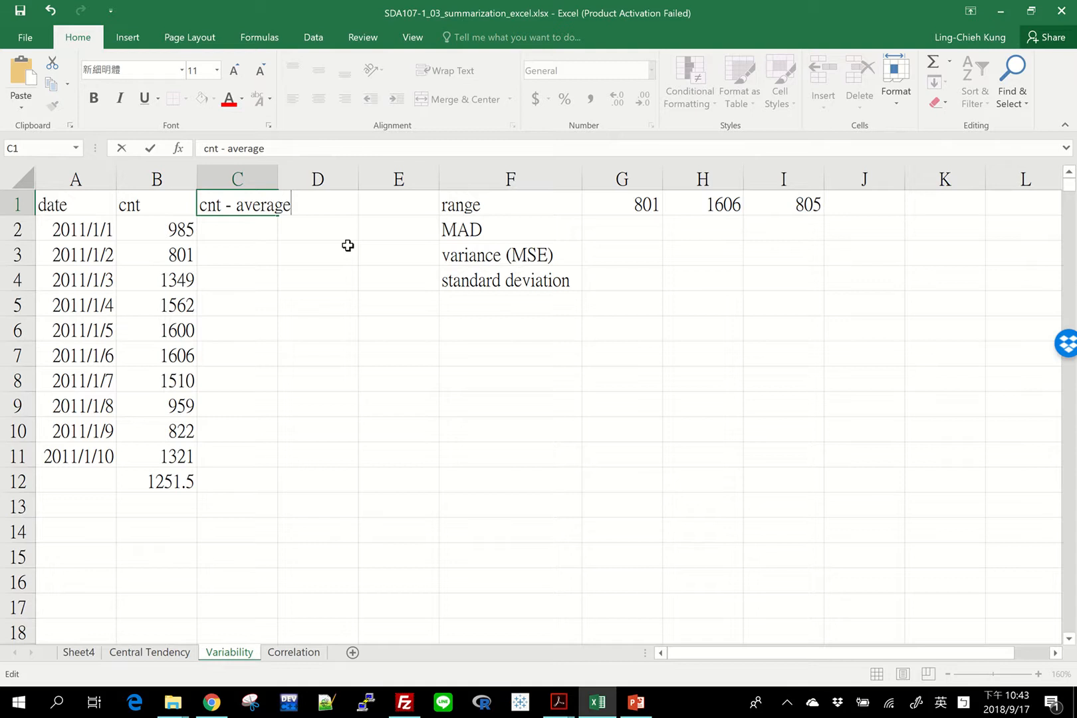
key(Return)
Calculate the first deviation from the average in C2 with =B2-$B$12, keeping the average reference absolute
text(=B2-)
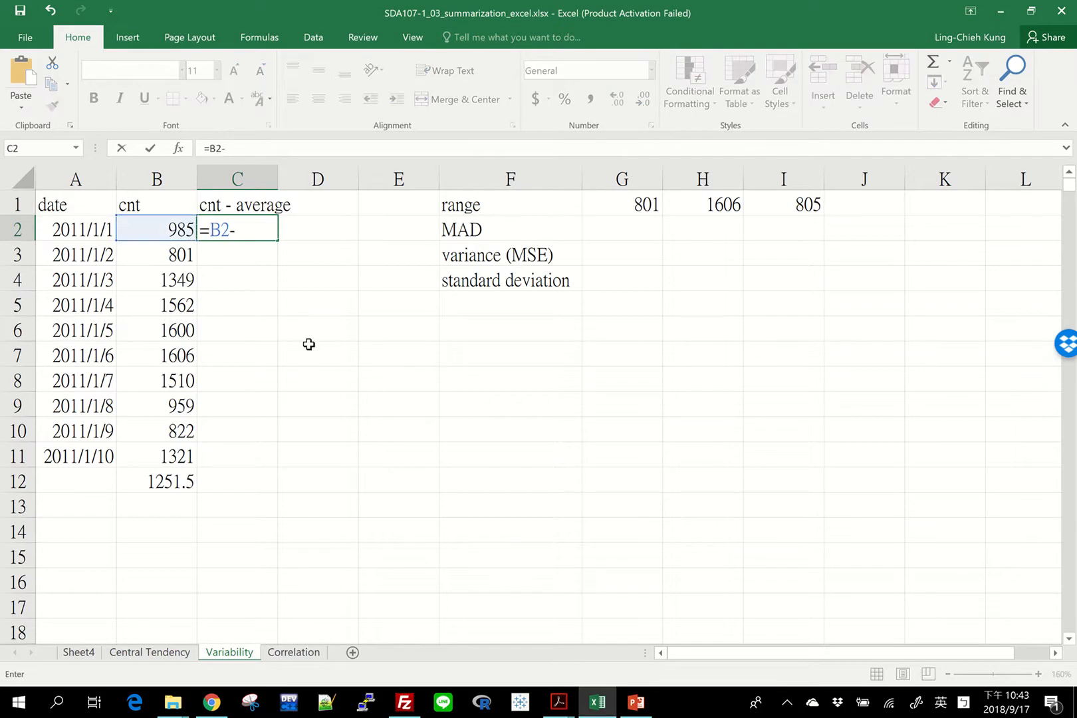
click(152, 481)
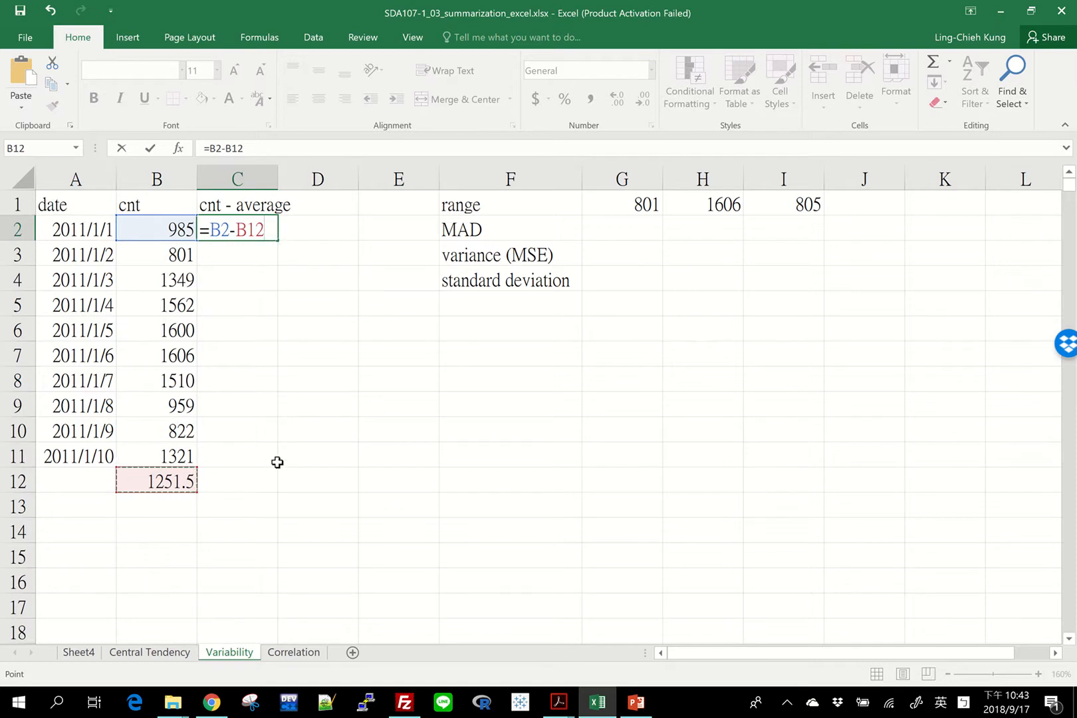
key(F4)
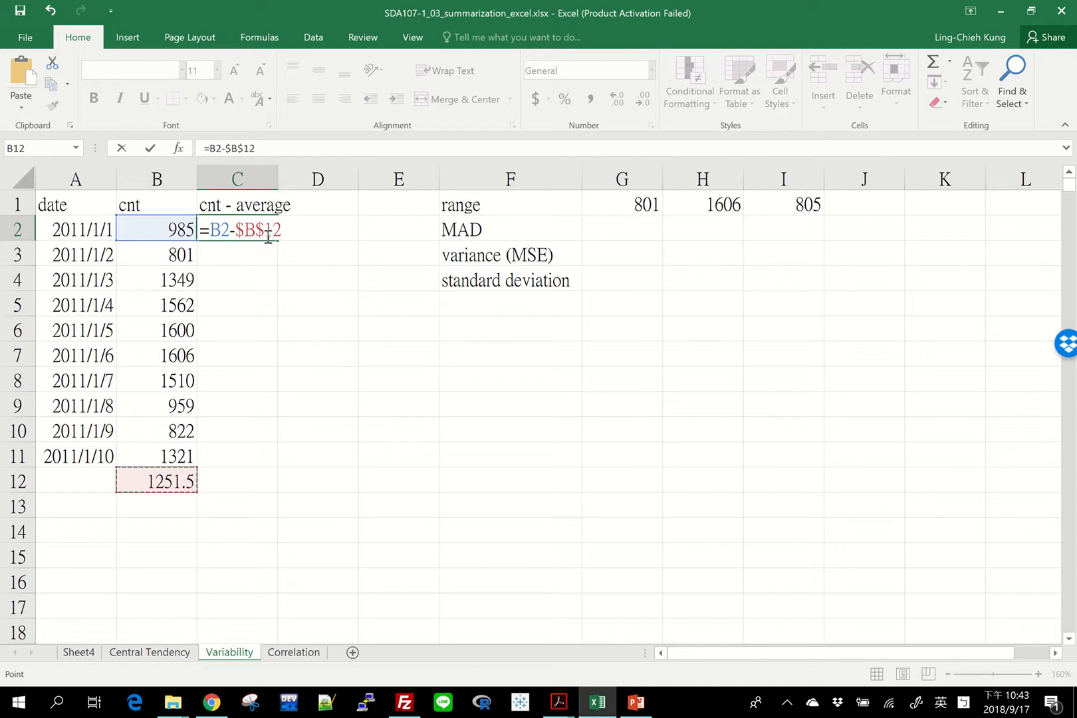
key(Return)
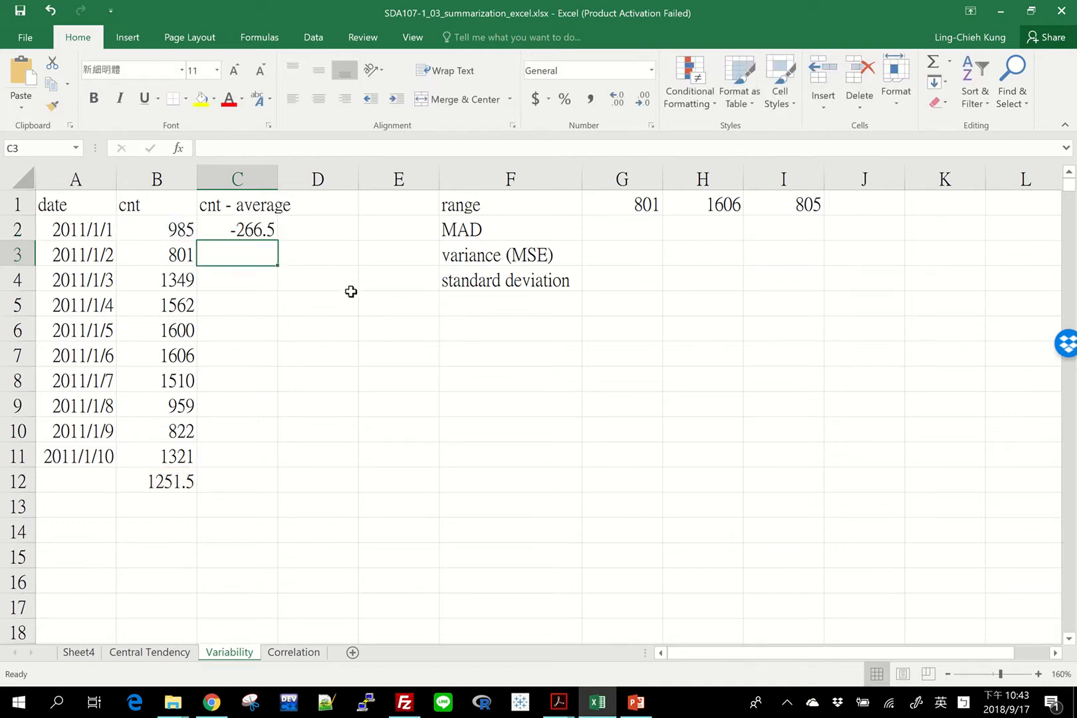
Fill the deviation formula from C2 down to C11 and widen column C to fit its header
click(267, 230)
double_click(278, 238)
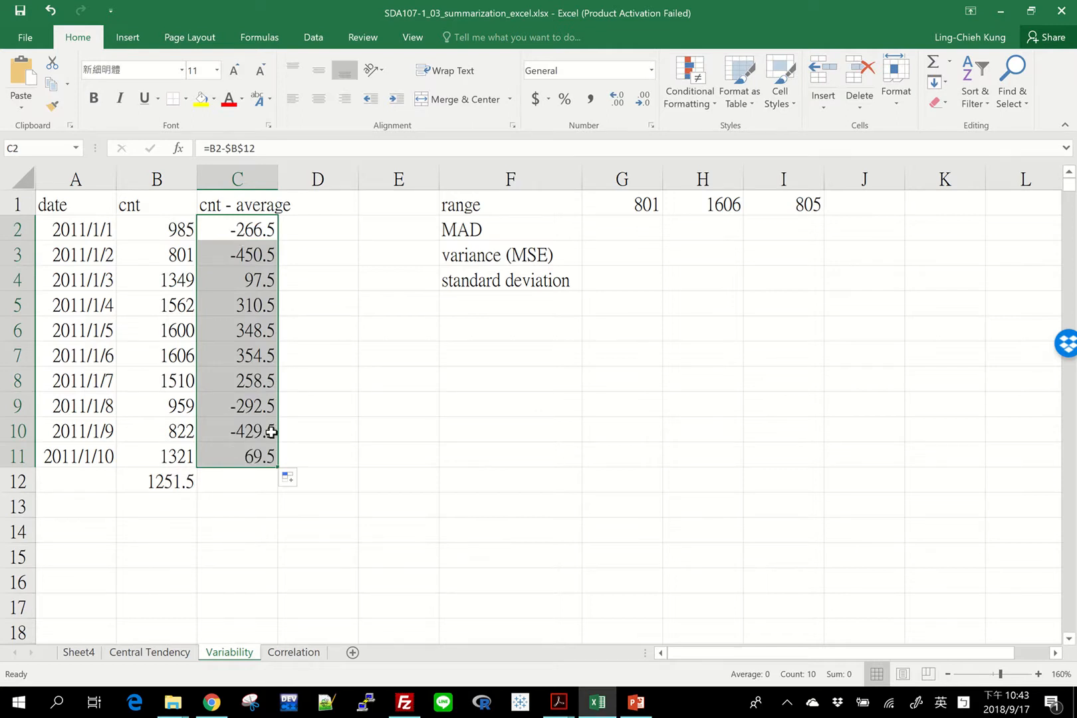
drag(278, 182, 300, 182)
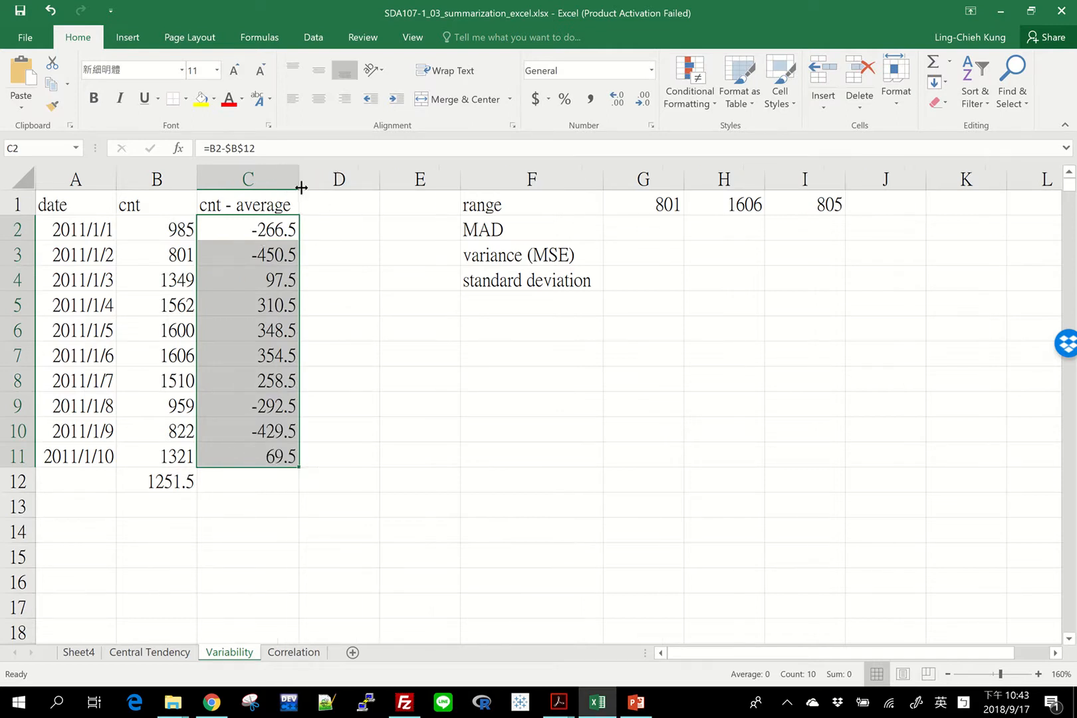
Enter the column header "|cnt - average|" in D1
click(352, 207)
text(|)
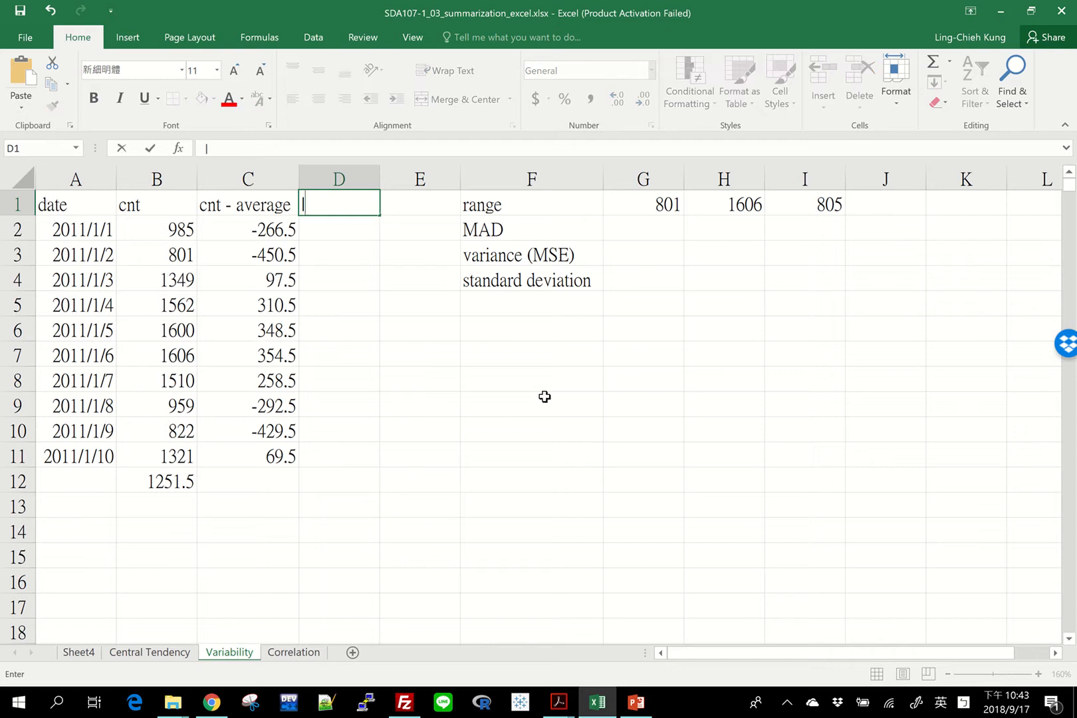
text(cnt - averqage|)
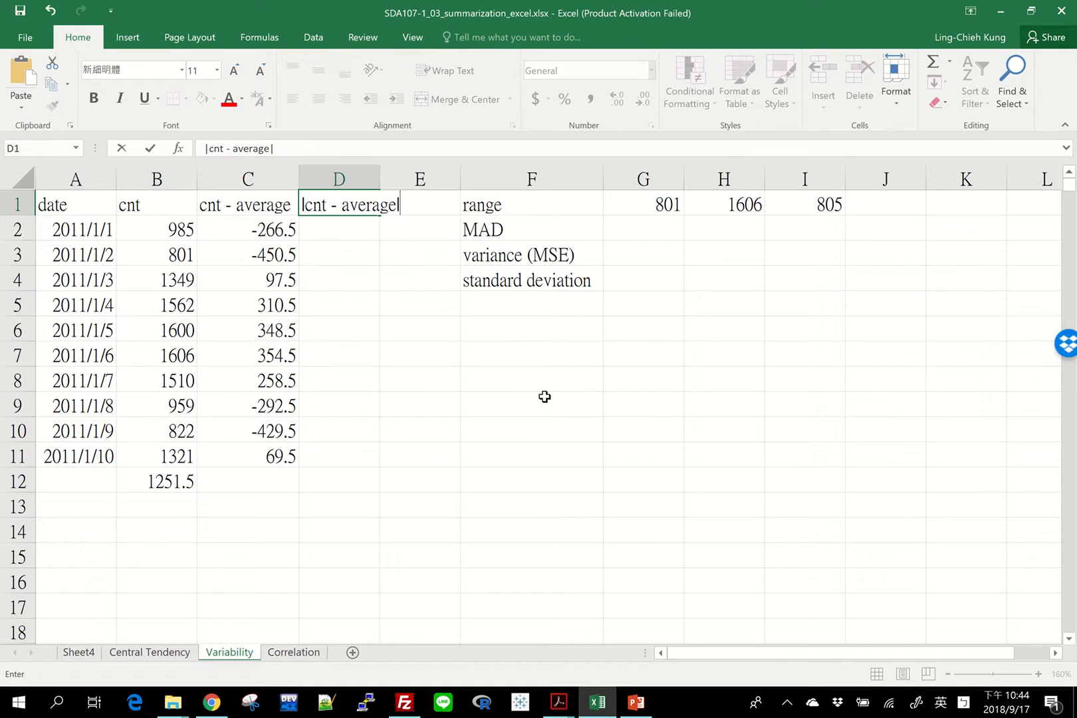
key(Return)
Calculate the first absolute deviation in D2 with =ABS(C2)
text(=)
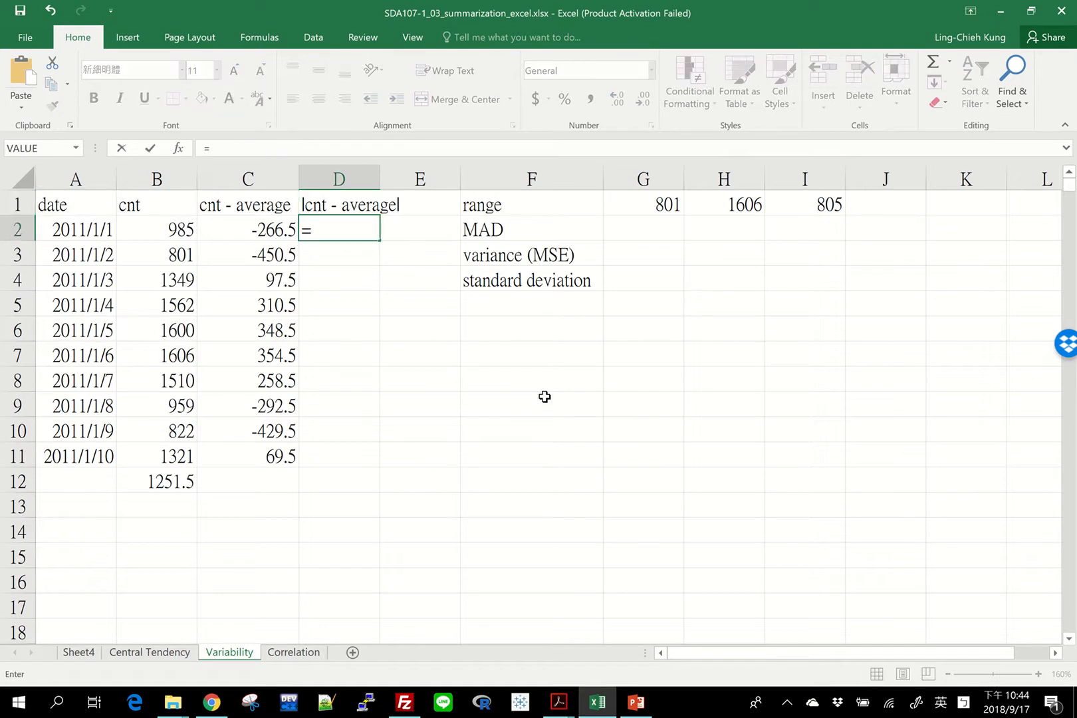
text(abs)
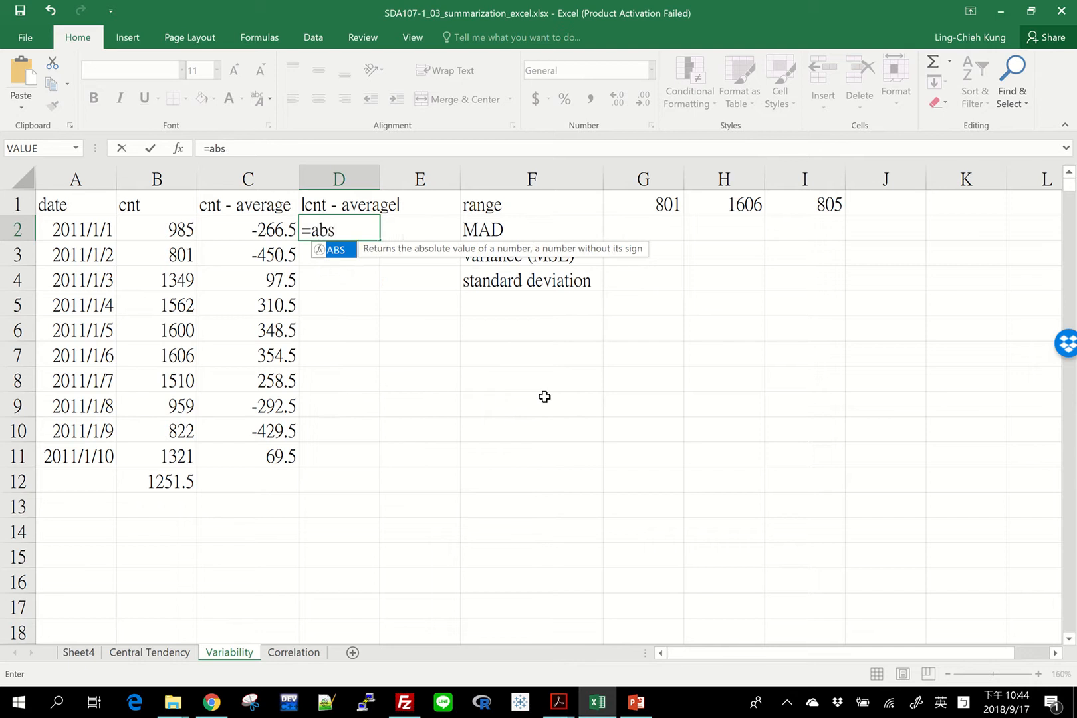
text(()
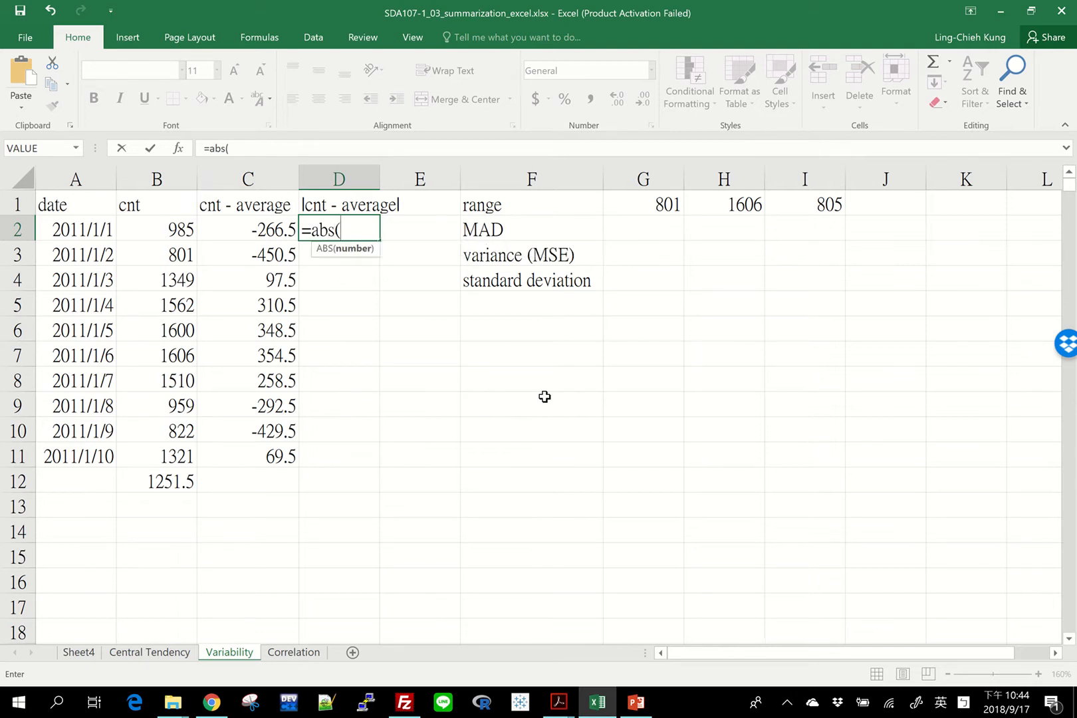
click(250, 231)
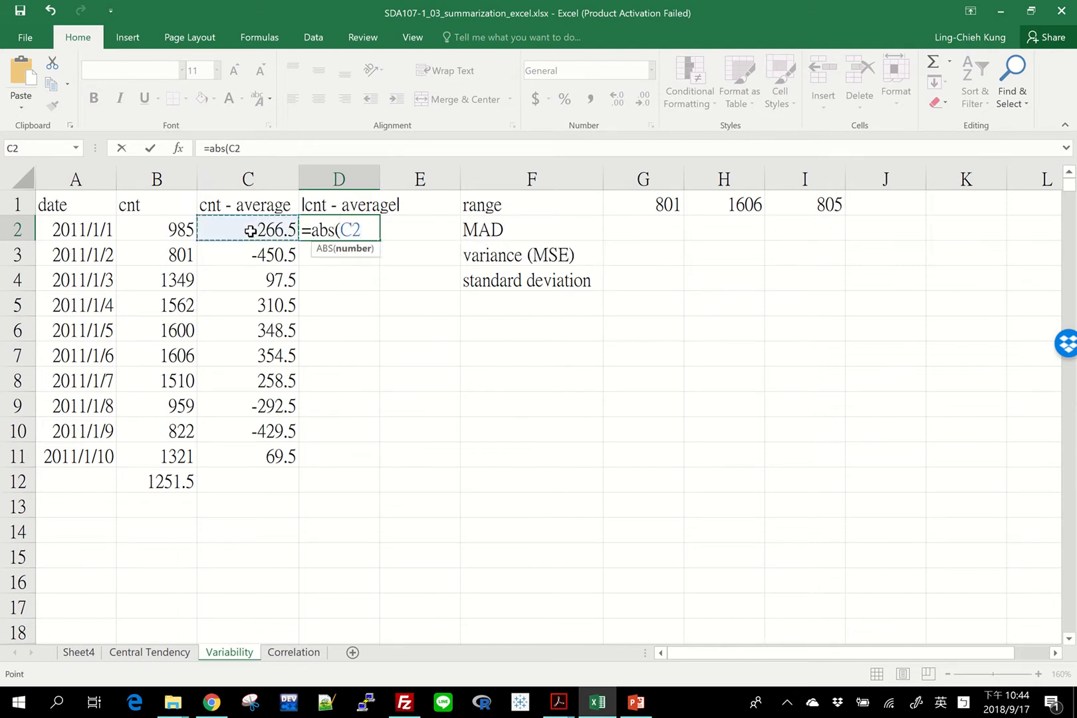
text())
key(Return)
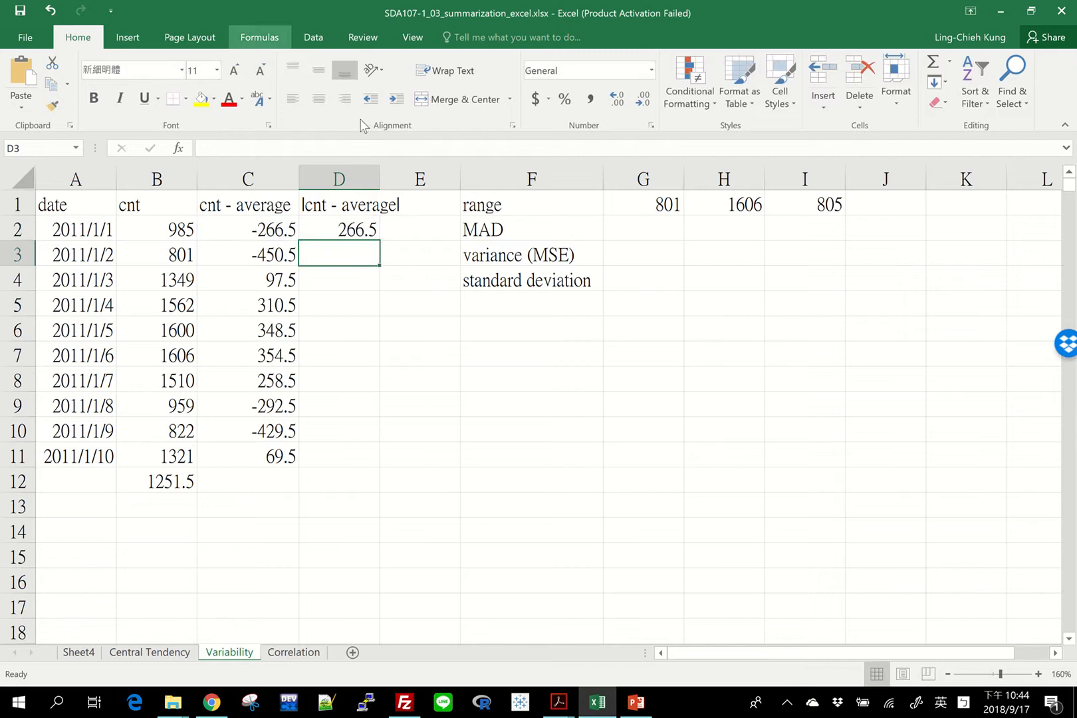
Fill the absolute deviation formula from D2 down to D11 and widen column D to fit its header
click(355, 229)
drag(380, 241, 382, 469)
drag(378, 177, 404, 186)
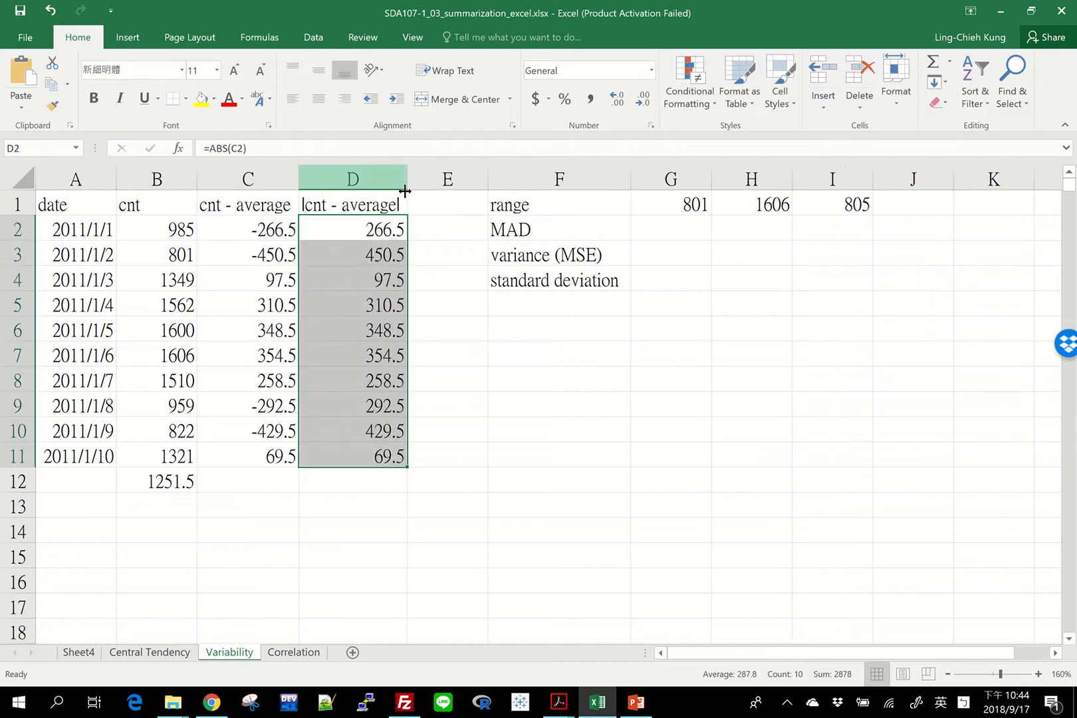
Insert two blank columns before column F, ahead of the range, MAD, variance and standard deviation labels
drag(548, 180, 672, 181)
right_click(672, 181)
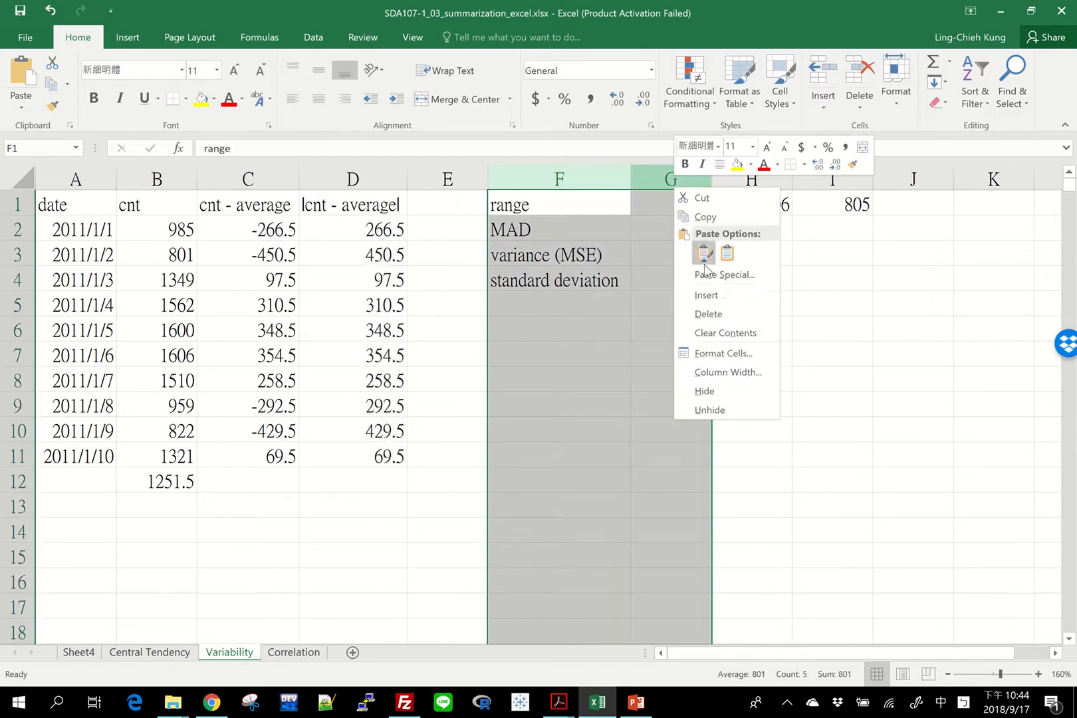
click(721, 294)
click(450, 211)
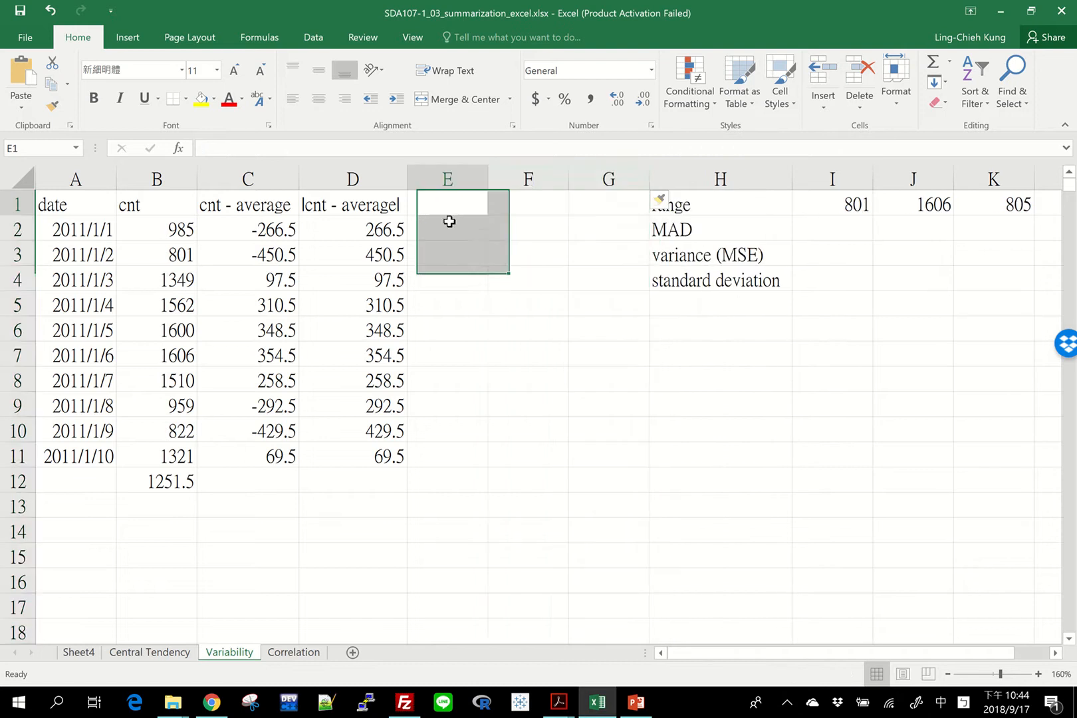
Total the absolute deviations in D12 with =SUM(D2:D11)
click(374, 491)
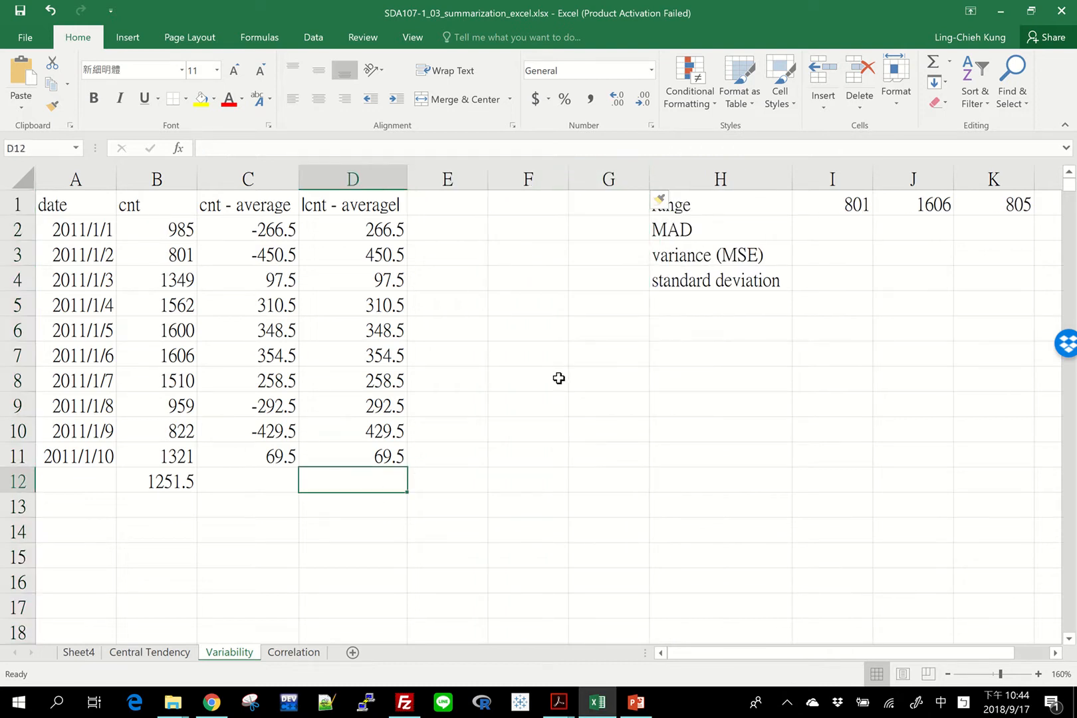
text(=sum)
key(BackSpace)
key(BackSpace)
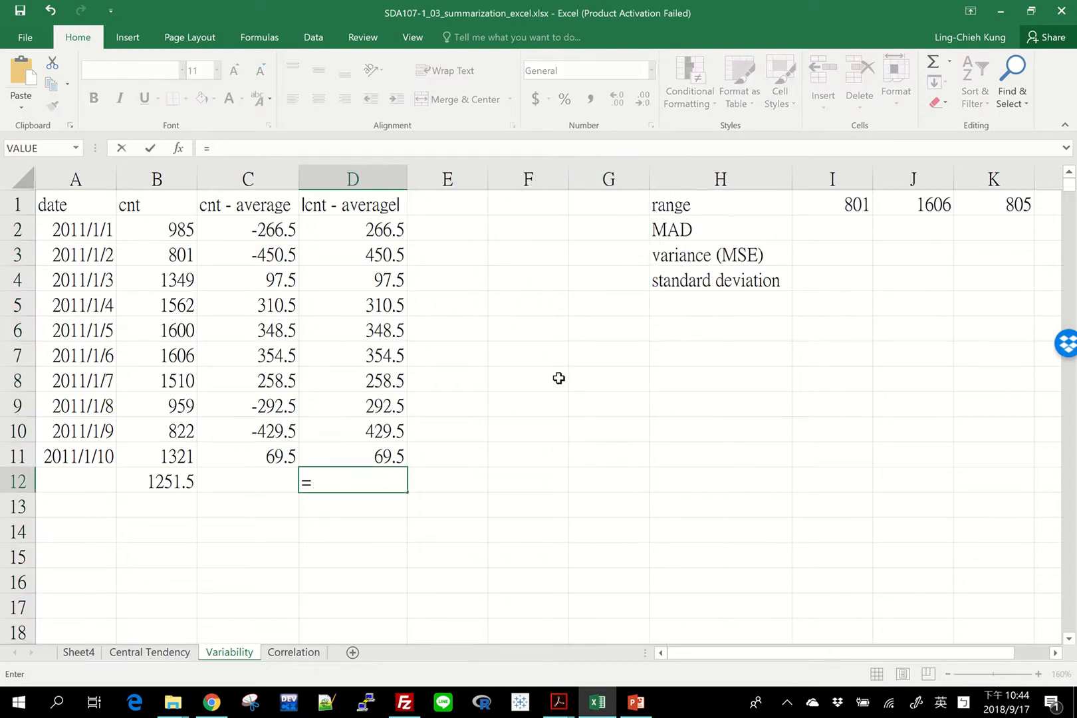
text(sum()
key(Up)
key(shift+Up)
key(shift+Up)
key(shift+Up)
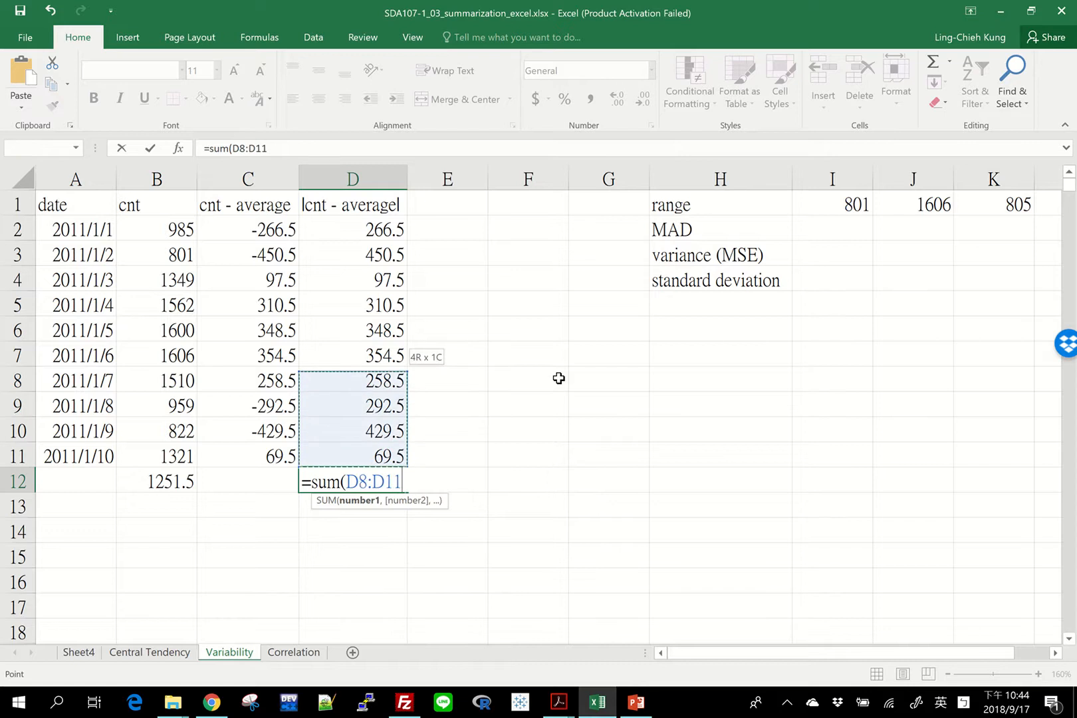
key(shift+Up)
key(shift+Up)
key(shift+Up)
key(shift+Up)
key(shift+Up)
key(shift+Up)
key(shift+Up)
key(shift+Down)
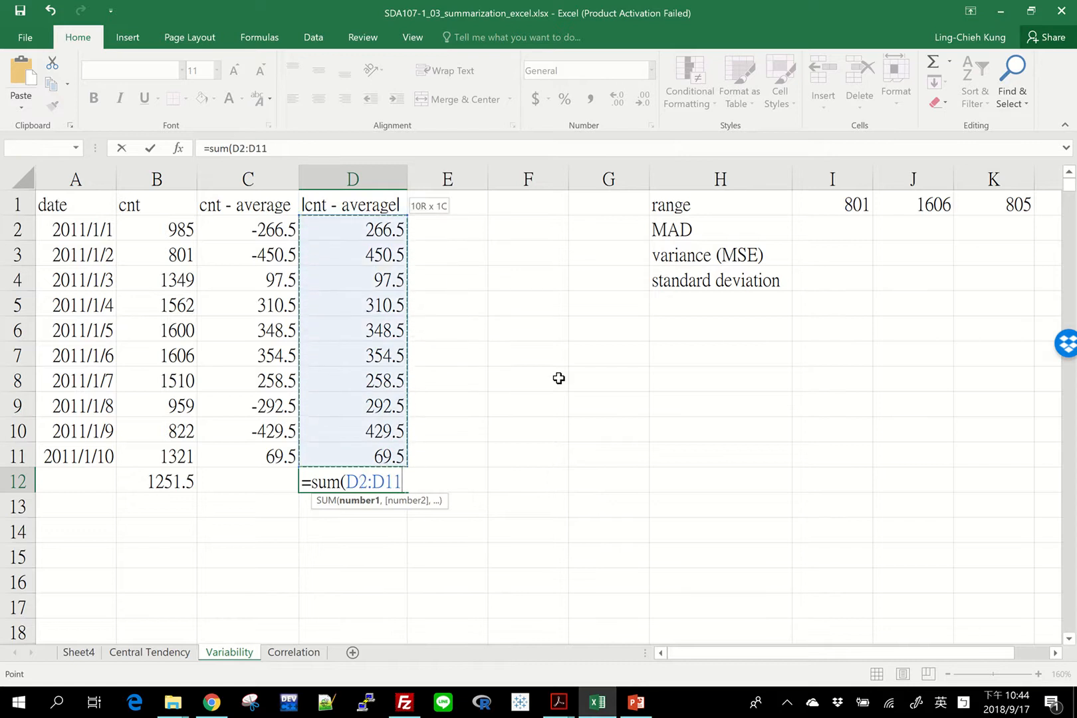
key(Return)
key(Up)
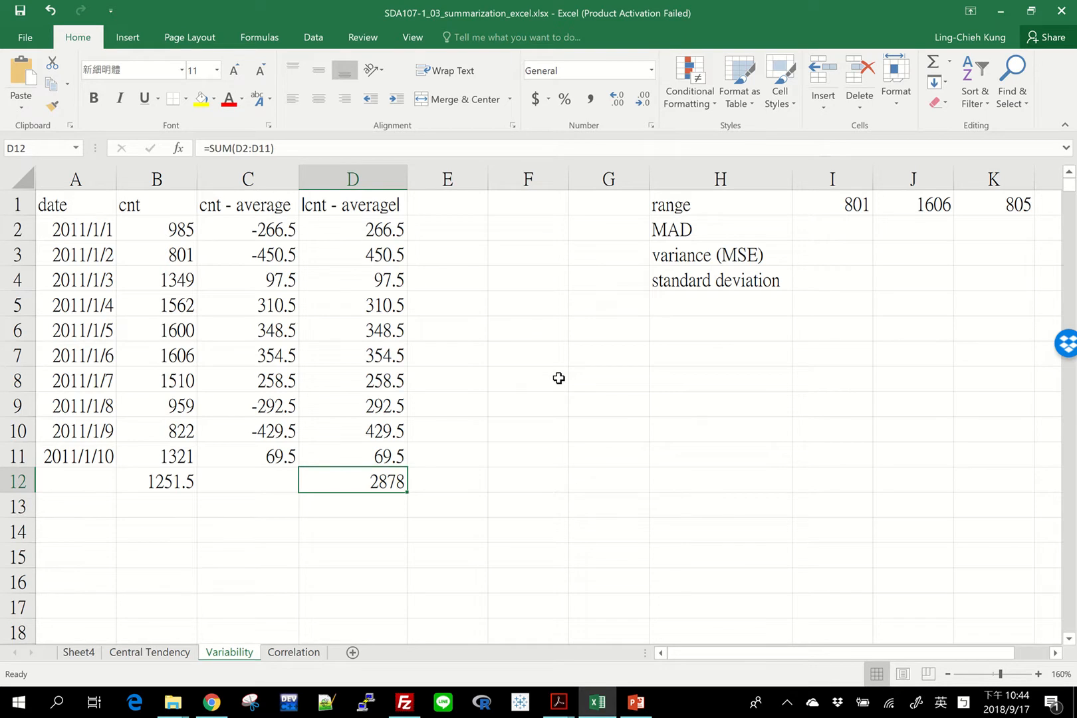
Calculate the mean absolute deviation in E12 with =D12/COUNT(D2:D11)
key(Right)
text(=)
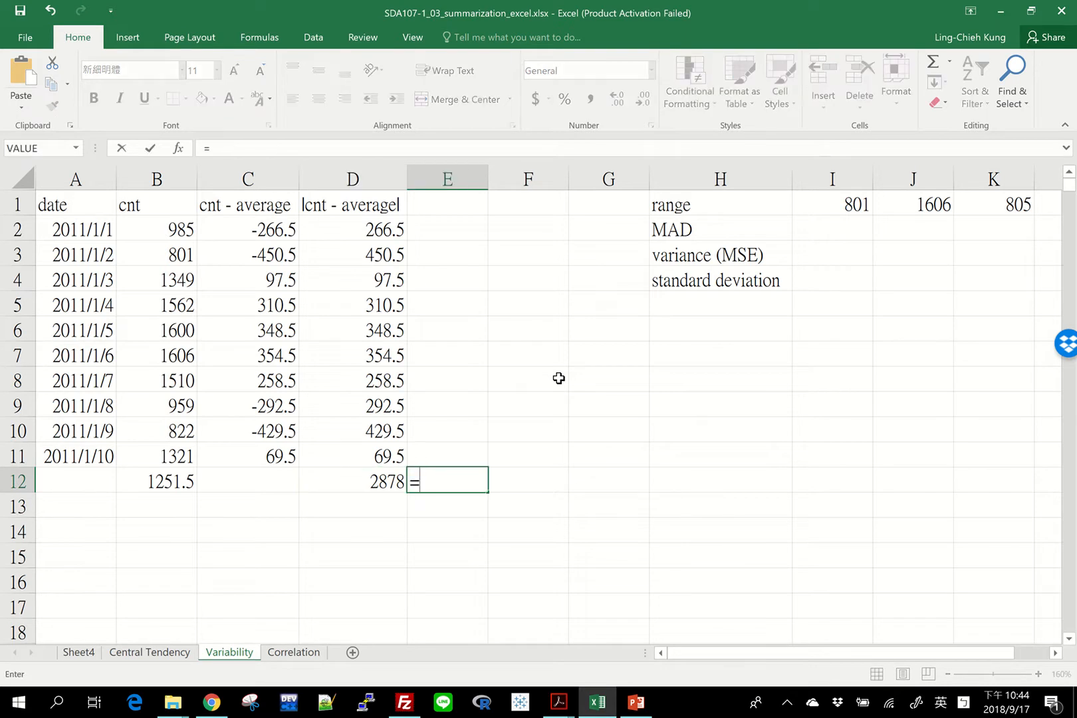
key(Left)
text(/)
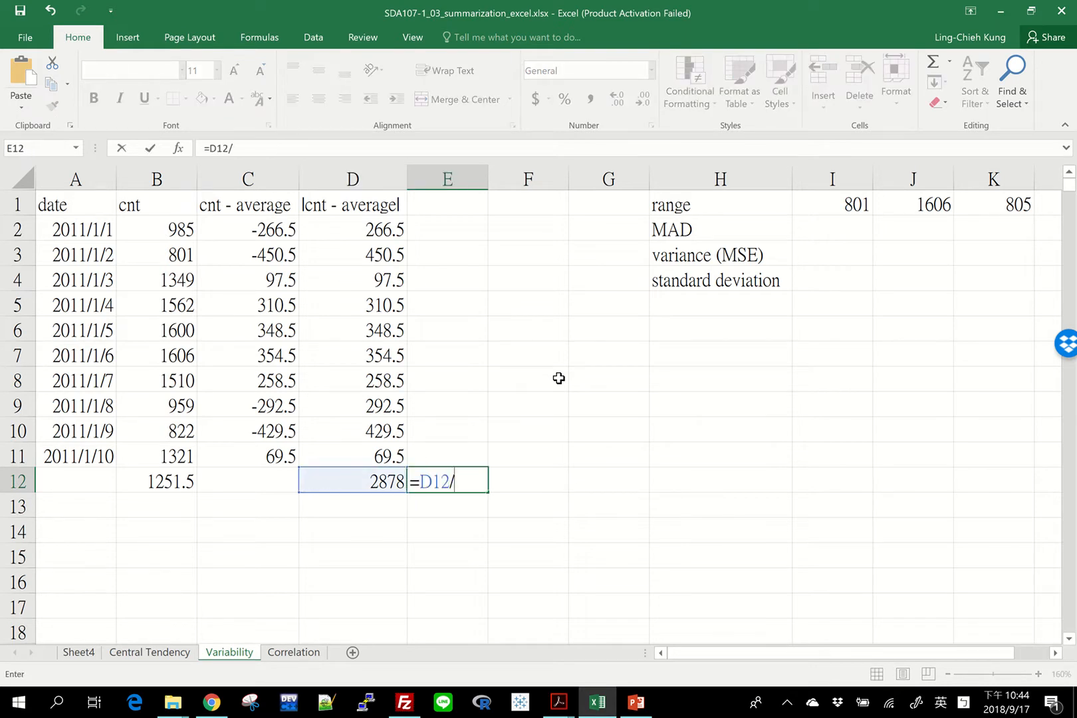
text(count()
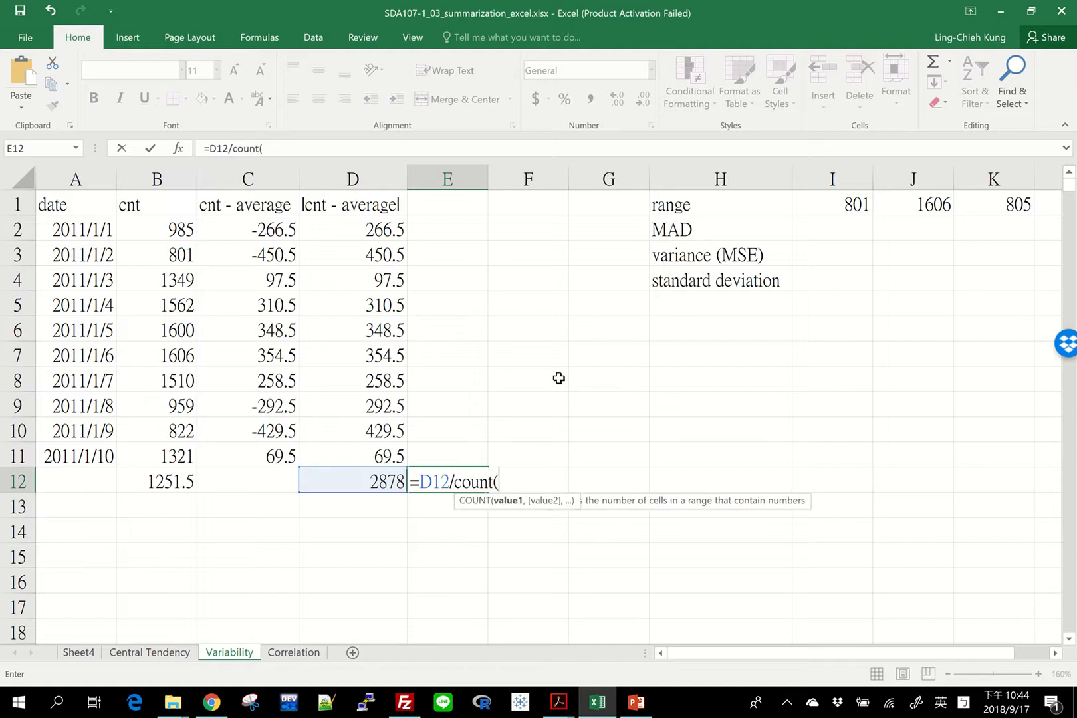
drag(351, 451, 322, 230)
text())
key(Return)
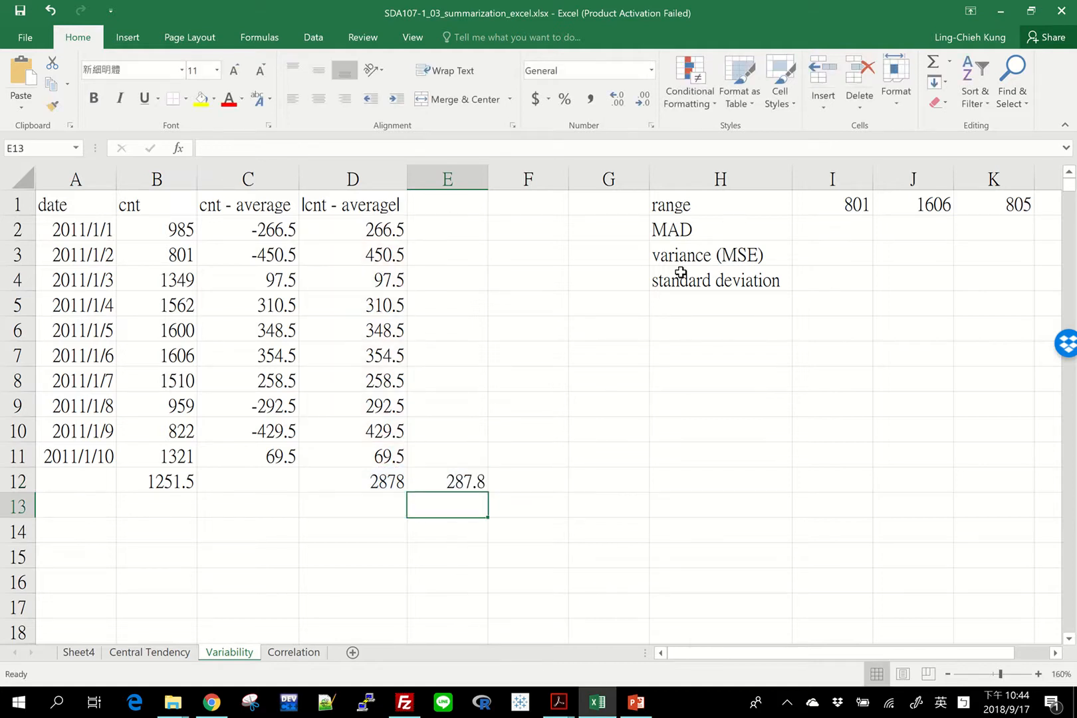
Move the mean absolute deviation formula from E12 to I2, beside the MAD label
key(Up)
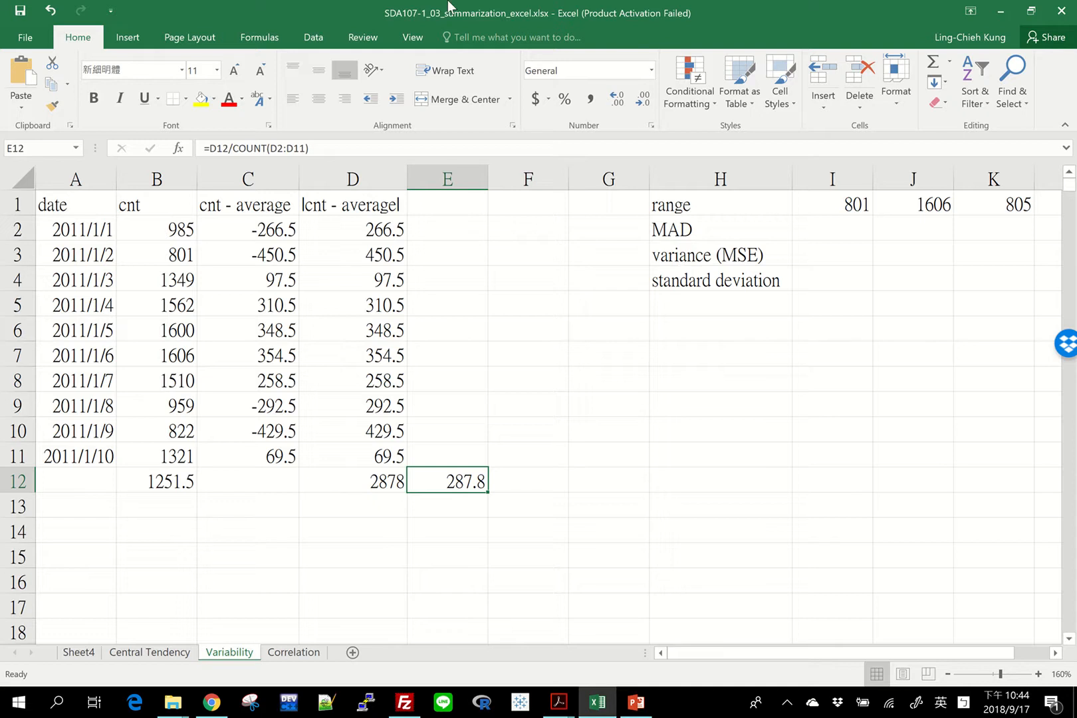
mouse_move(449, 5)
drag(461, 475, 741, 284)
drag(591, 179, 541, 174)
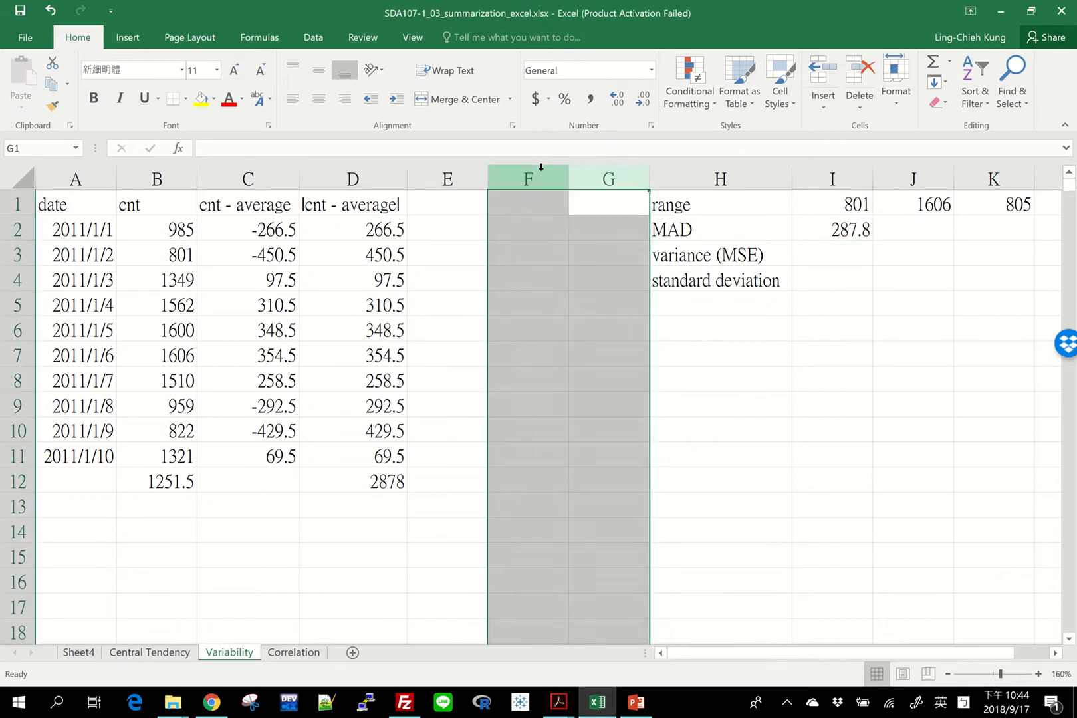
right_click(541, 174)
click(745, 322)
click(725, 254)
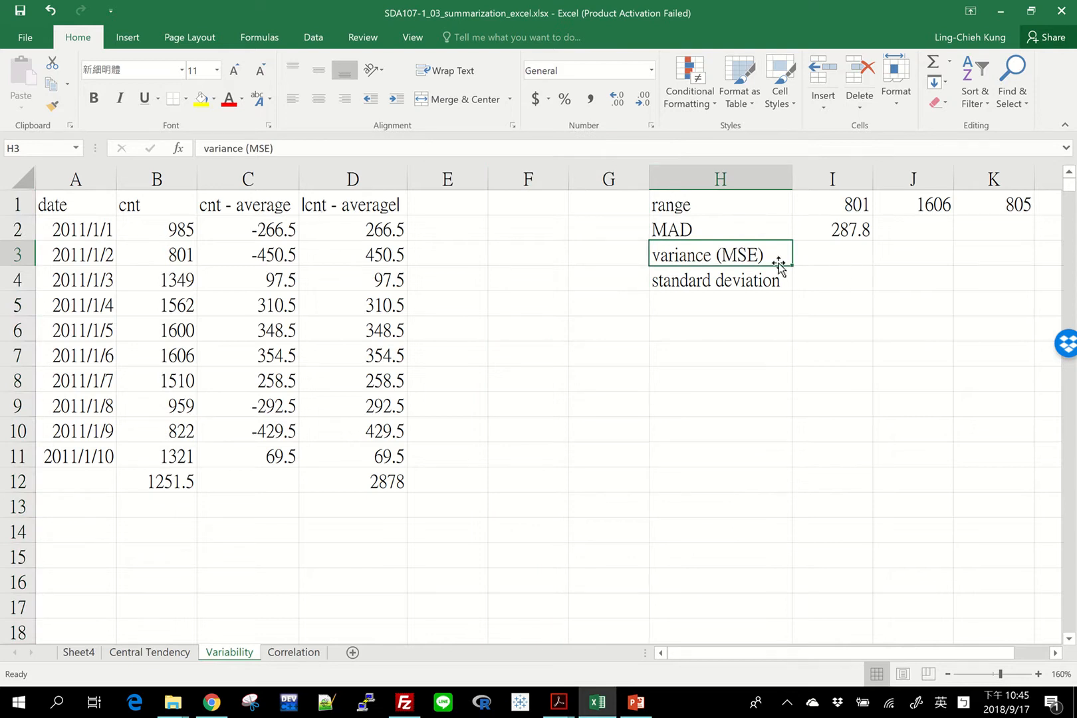
Enter the column header "(cnt - average)^2" in E1 and fit the width of column E to it
click(457, 197)
text((c)
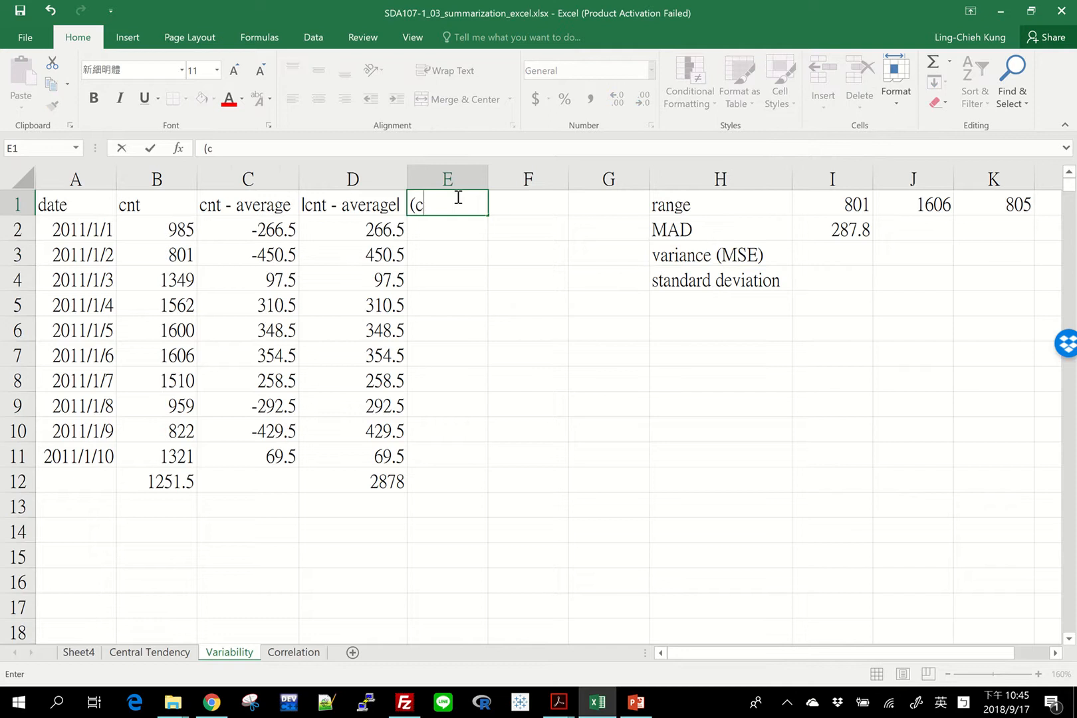
text(nt - aveag)
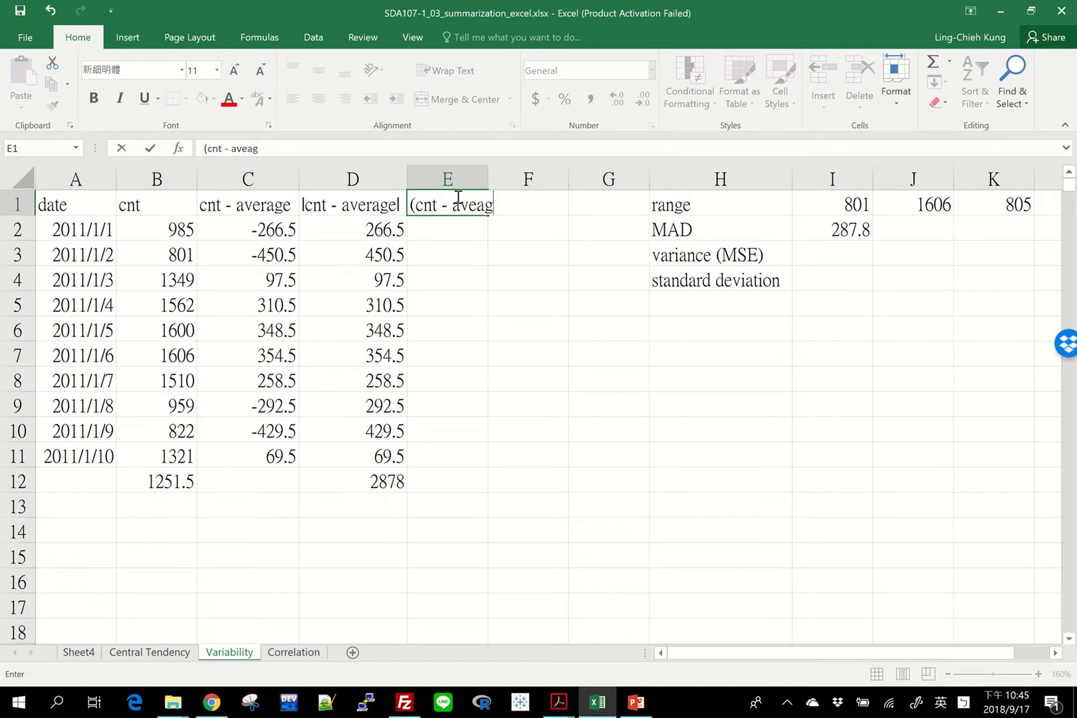
key(BackSpace)
key(BackSpace)
text(rage)^2)
key(Return)
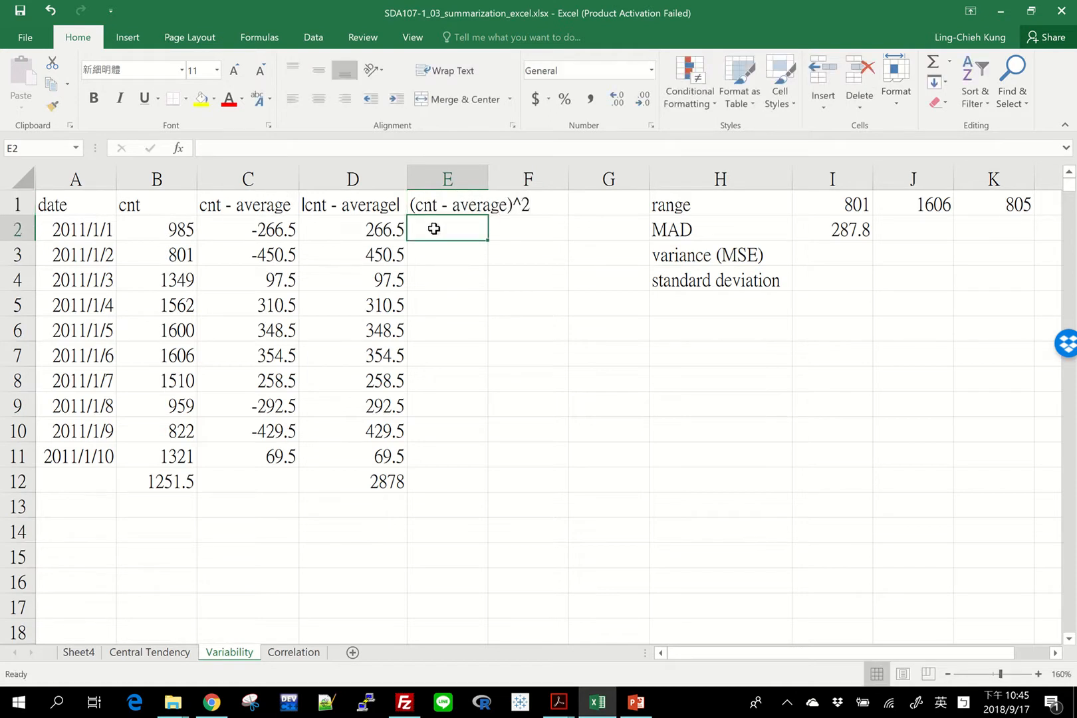
double_click(488, 179)
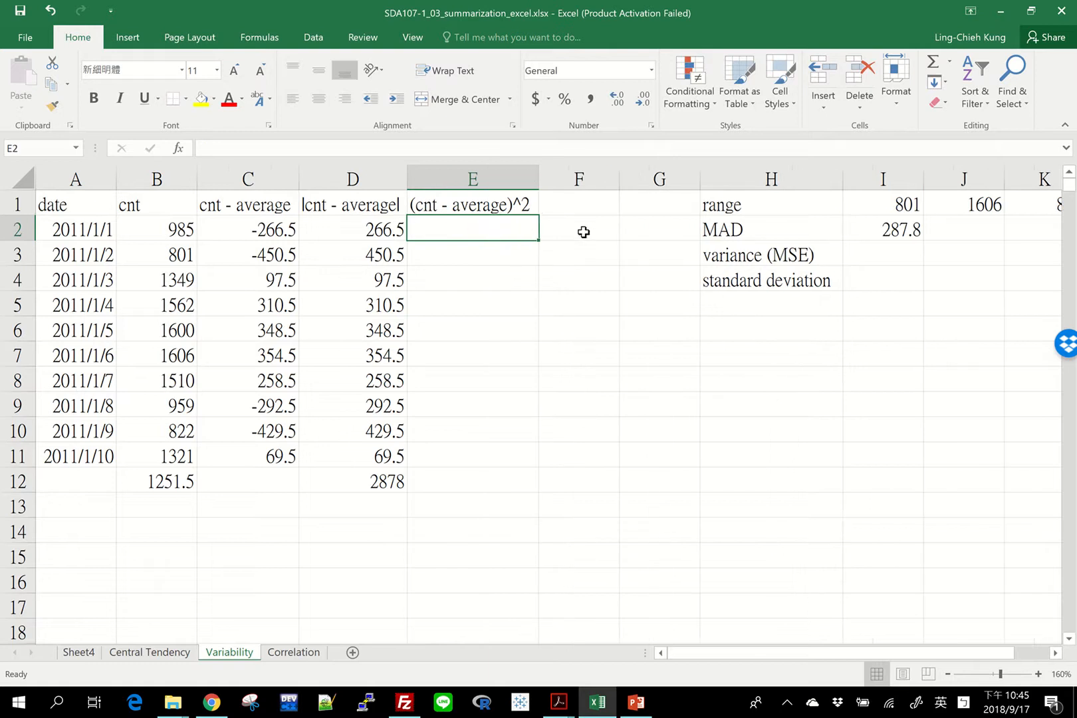
Calculate the squared deviation in E2 with =C2^2 and fill the formula down to E11
text(=)
key(Left)
key(Left)
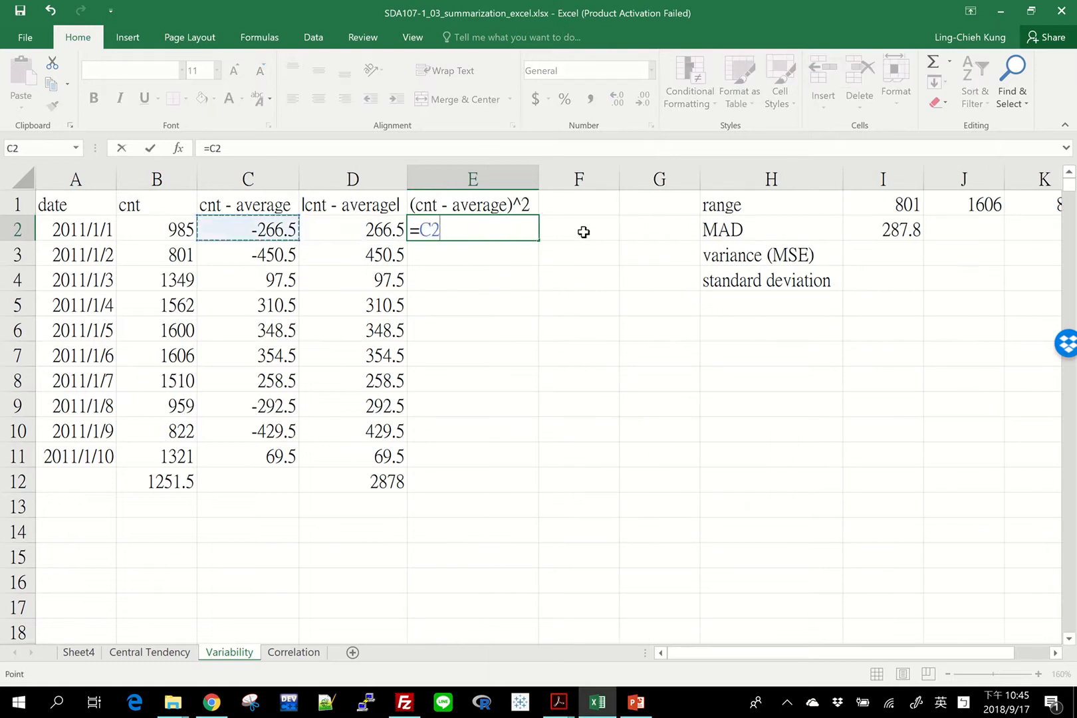
text(^2)
key(Return)
click(525, 225)
drag(541, 241, 543, 458)
Total the squared deviations in E12 with =SUM(E2:E11)
click(519, 478)
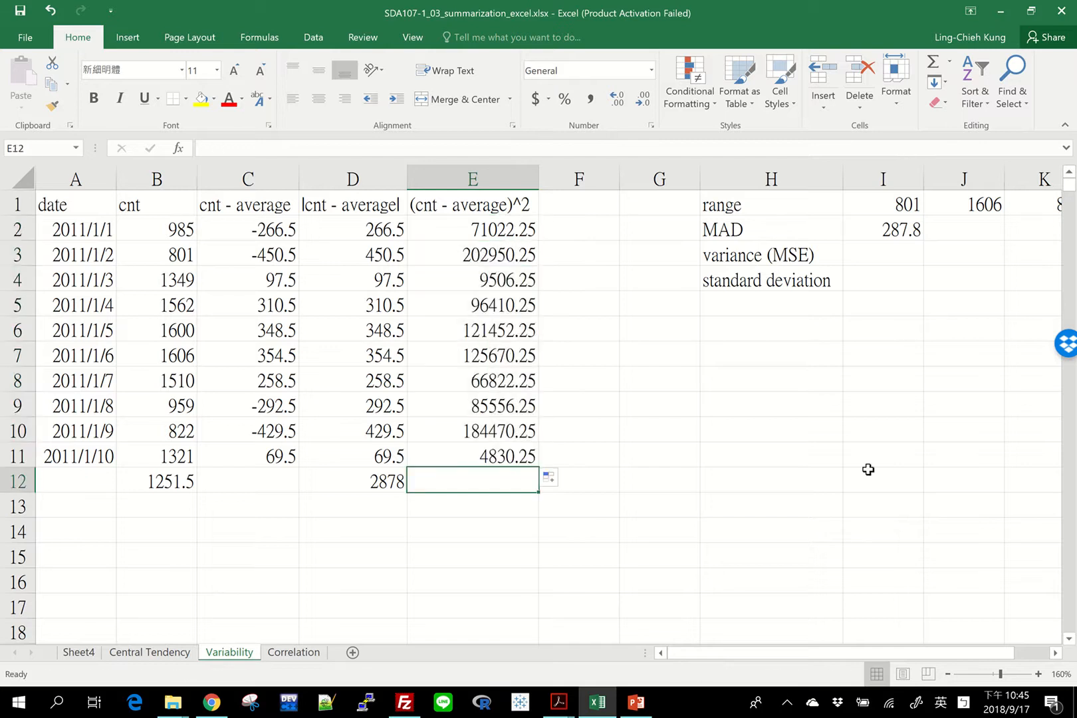
text(=sum()
key(Up)
key(shift+Up)
key(shift+Up)
key(shift+Up)
key(shift+Up)
key(shift+Up)
key(shift+Up)
key(shift+Up)
key(shift+Up)
key(shift+Up)
key(shift+Up)
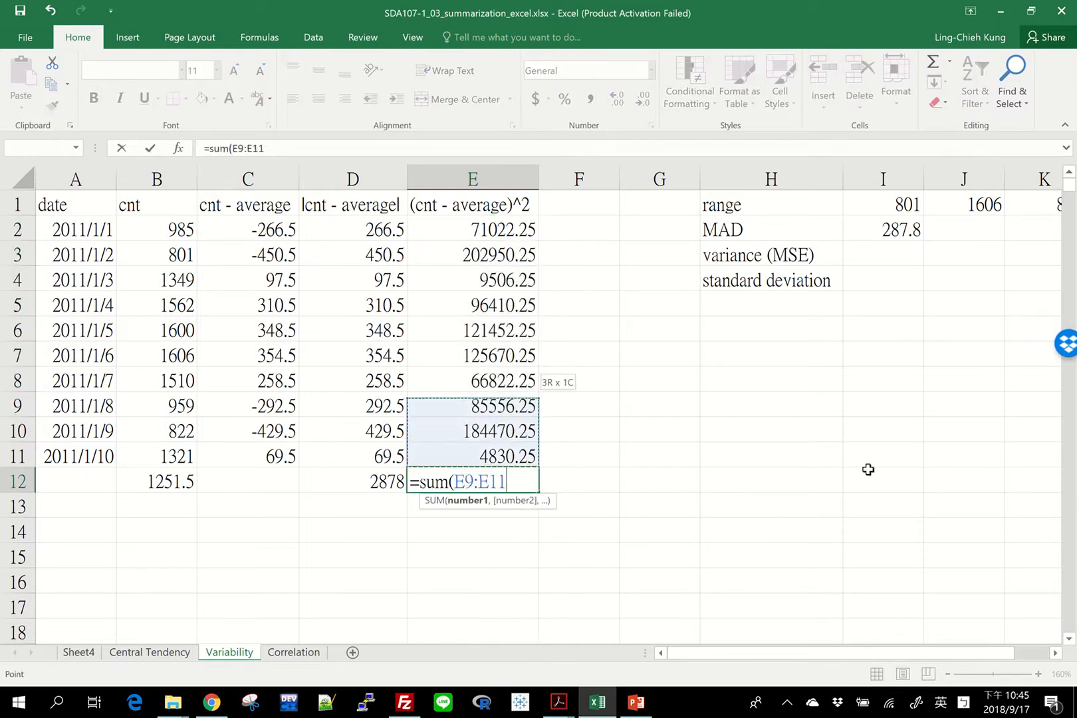
key(shift+Down)
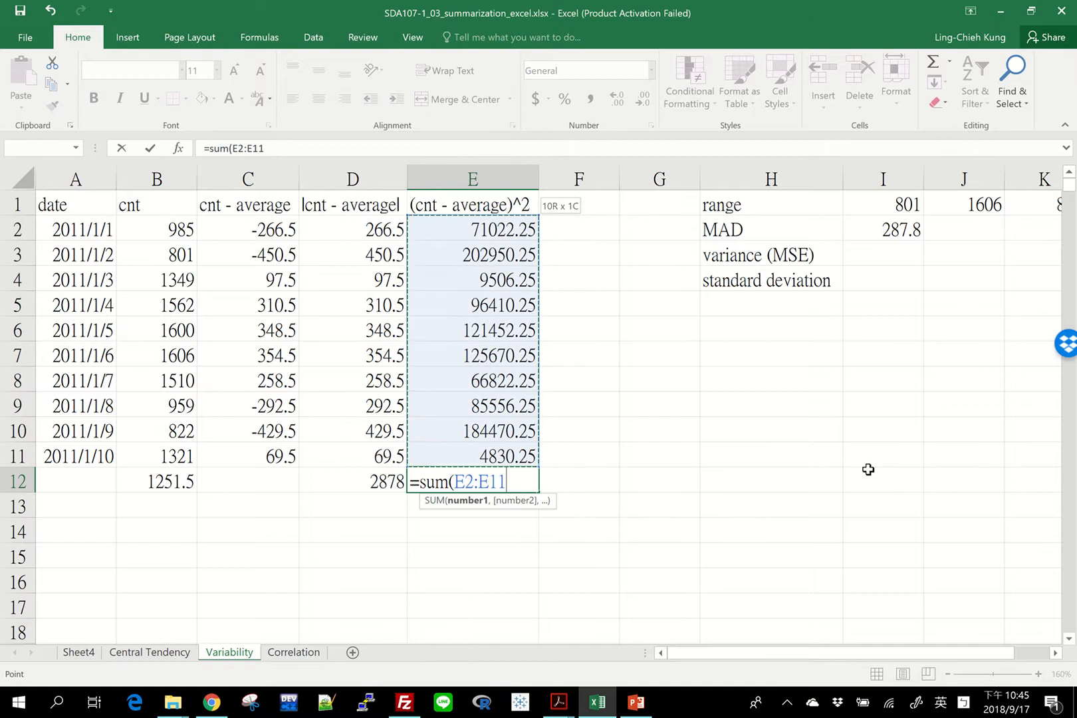
text() /)
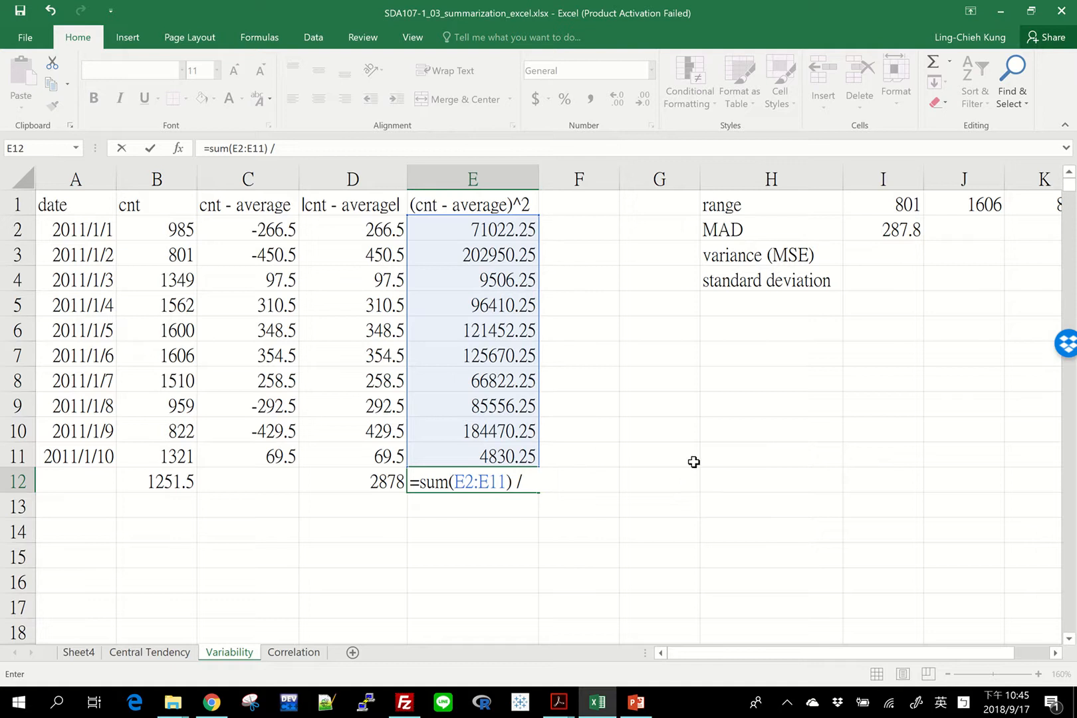
key(Return)
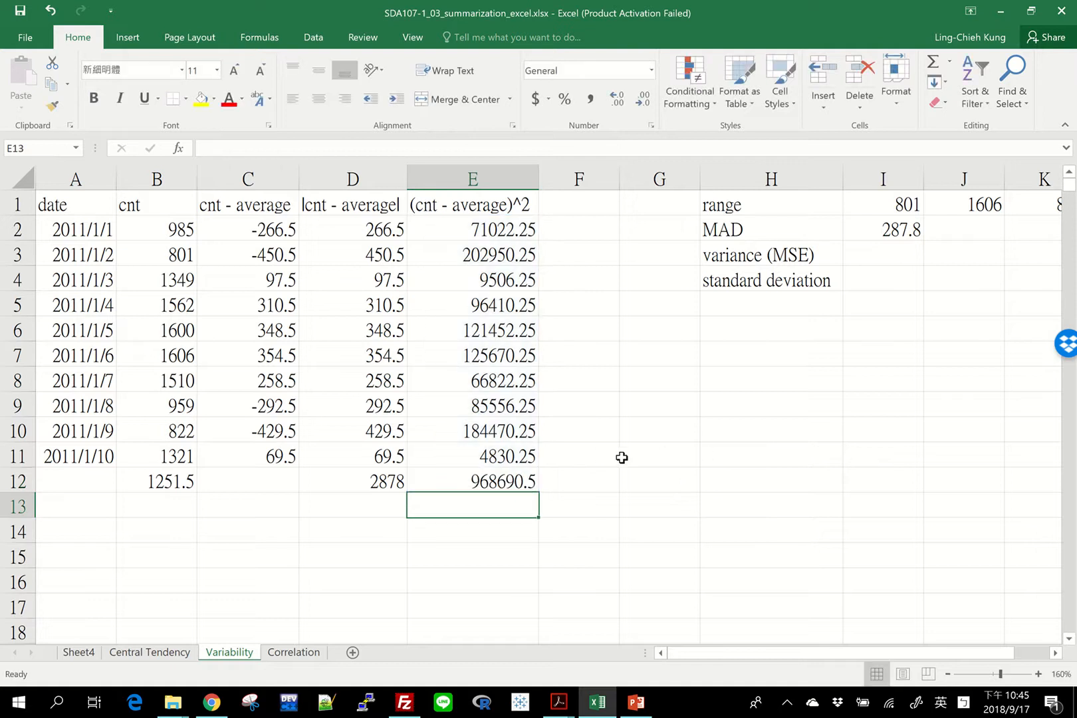
key(Up)
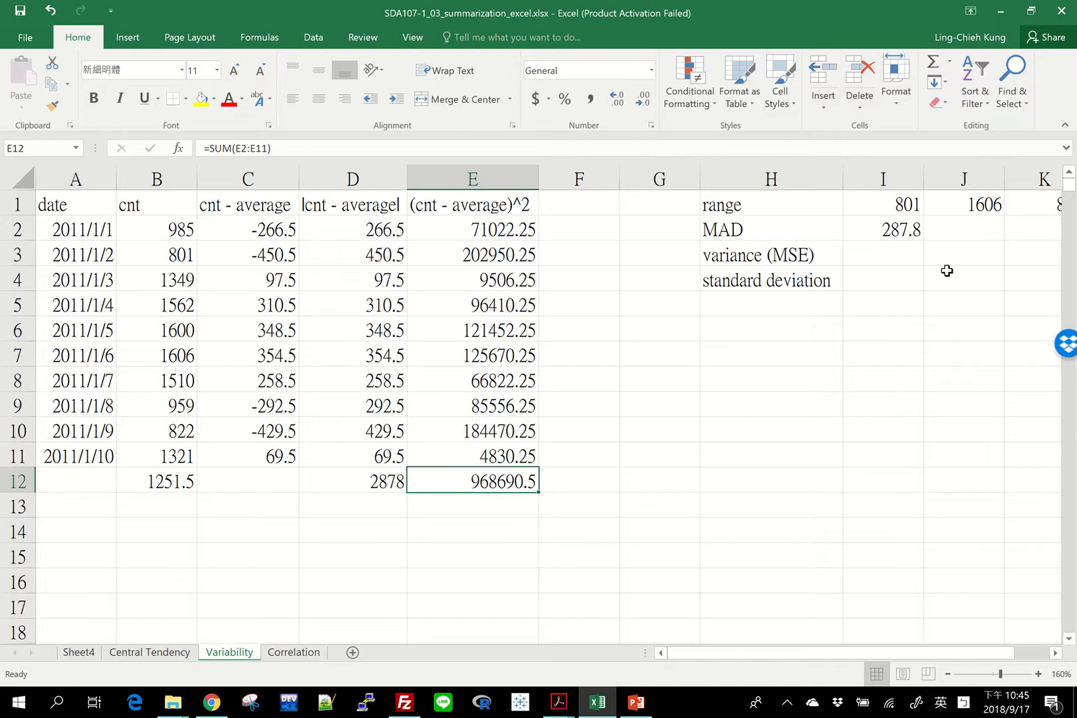
Calculate the variance (MSE) in I3 with =E12 / COUNT(E2:E11)
click(900, 249)
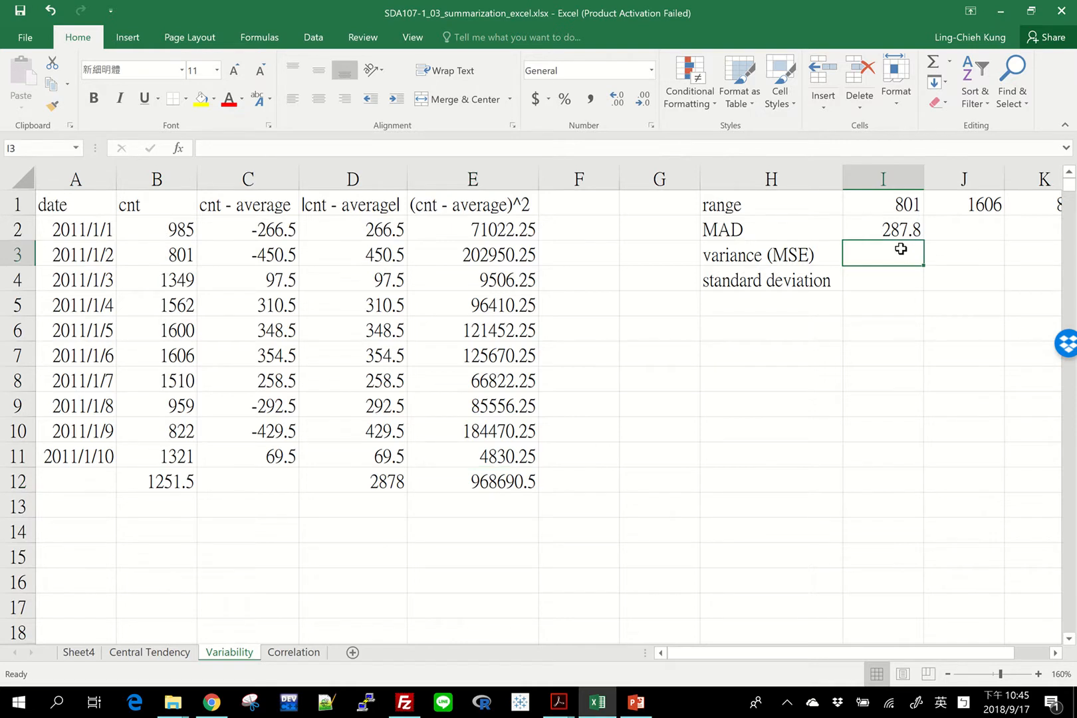
click(495, 481)
text(/ )
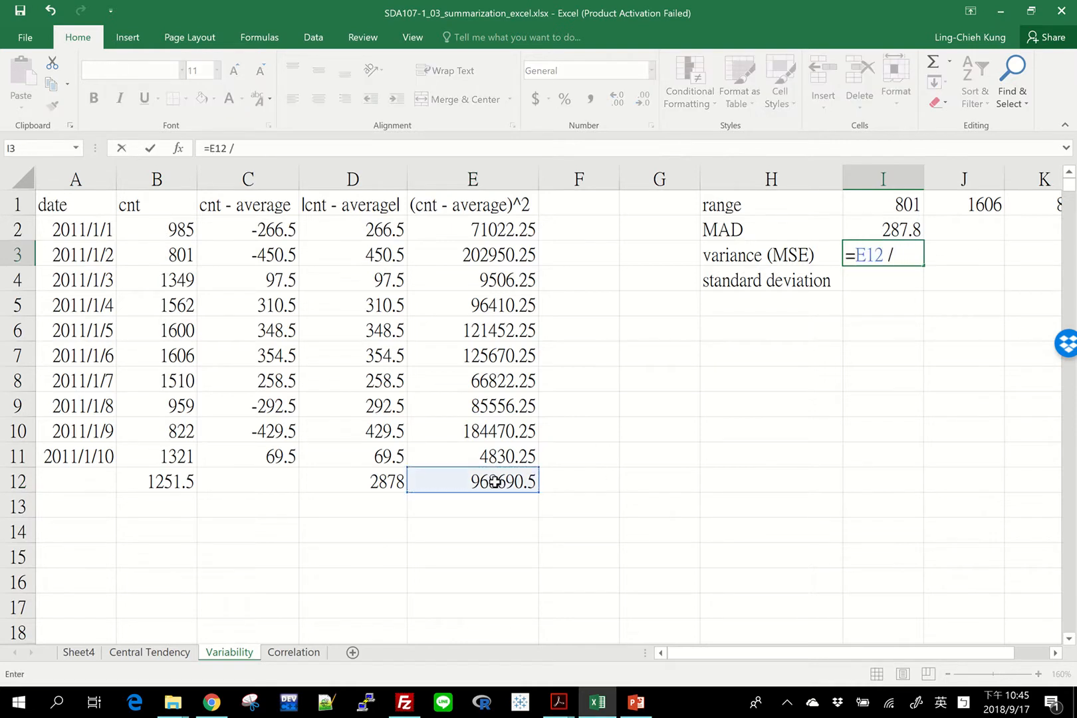
text(count()
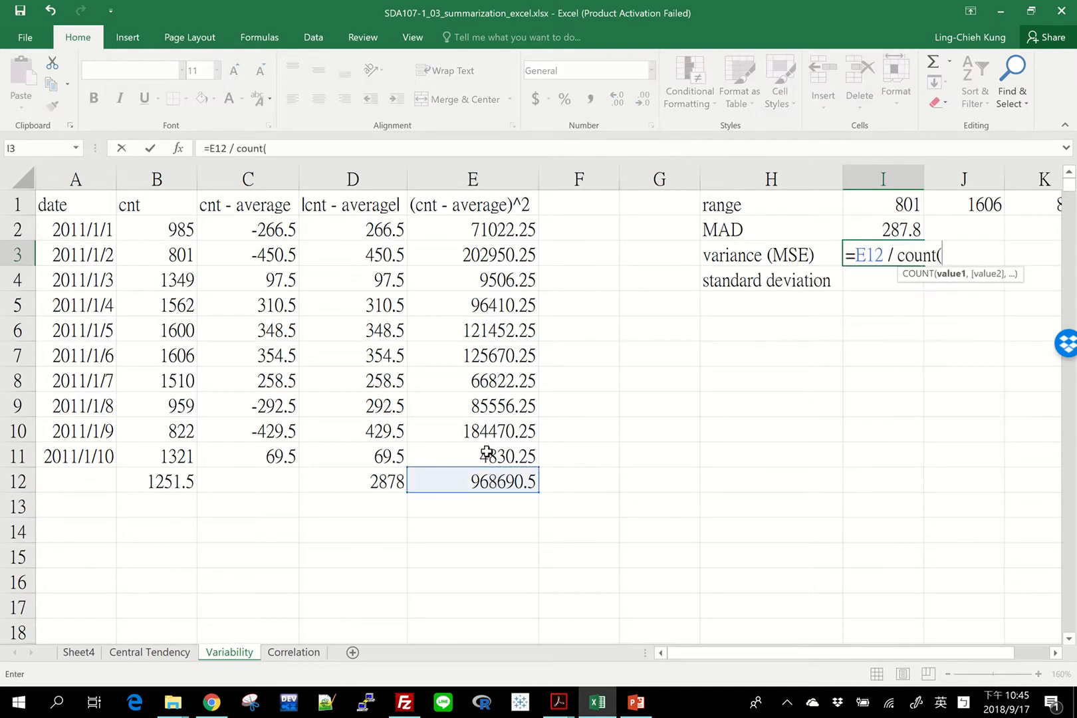
drag(488, 452, 471, 226)
key(Return)
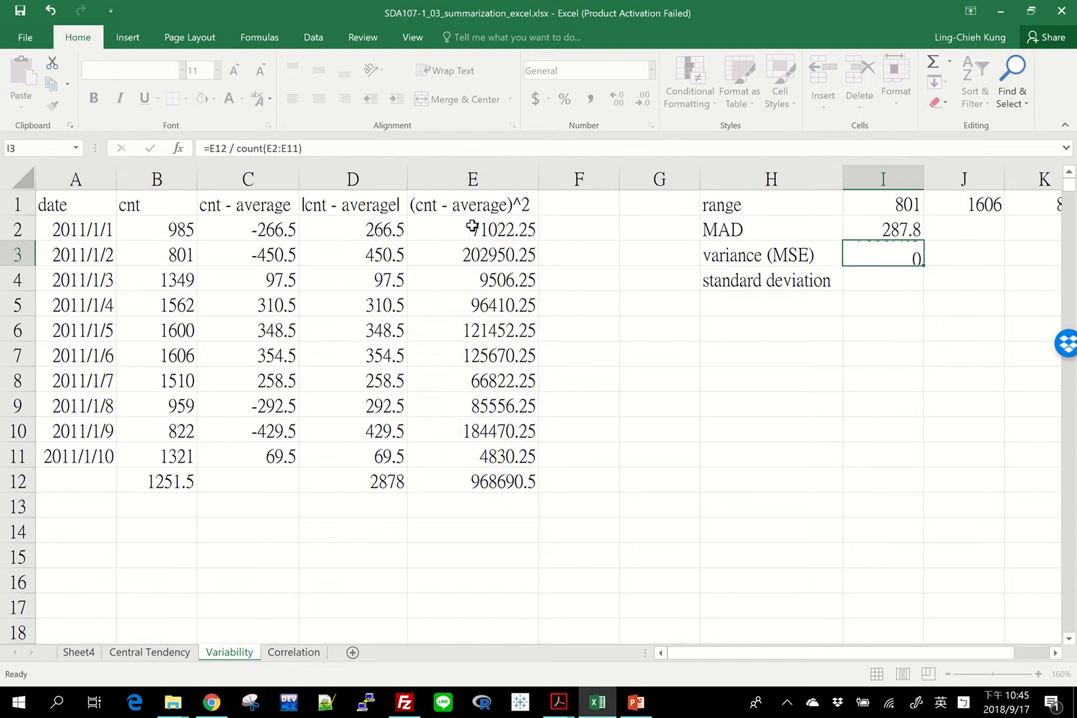
Calculate the population variance of the cnt values in J3 with =VAR.P(B2:B11)
click(921, 258)
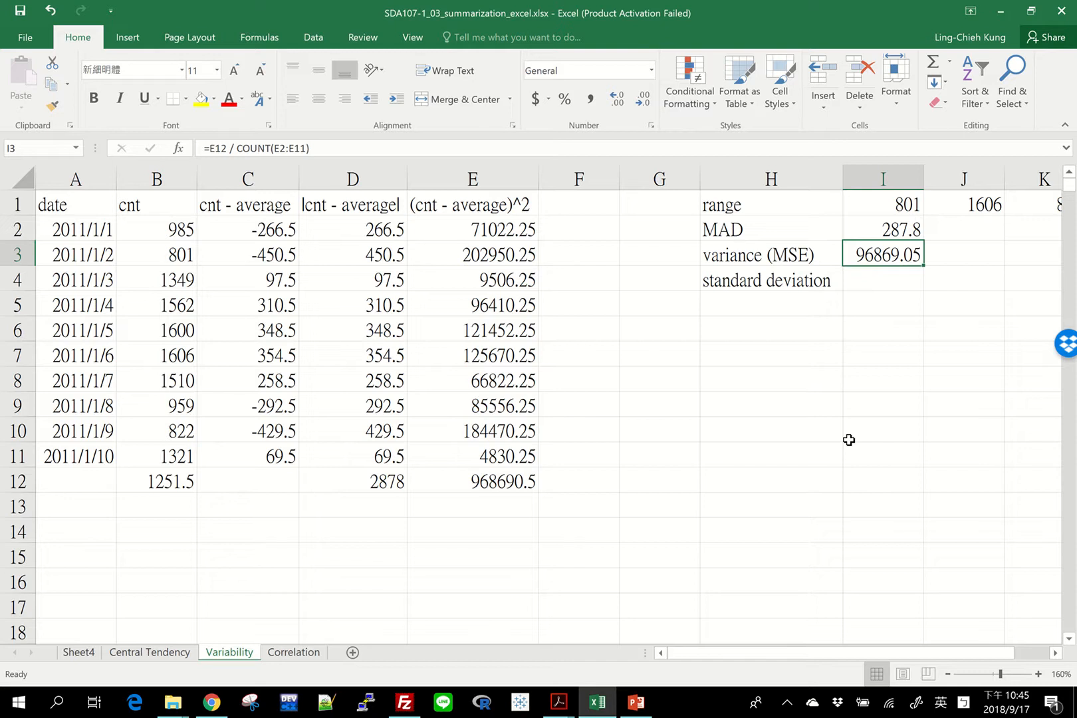
key(Right)
key(Right)
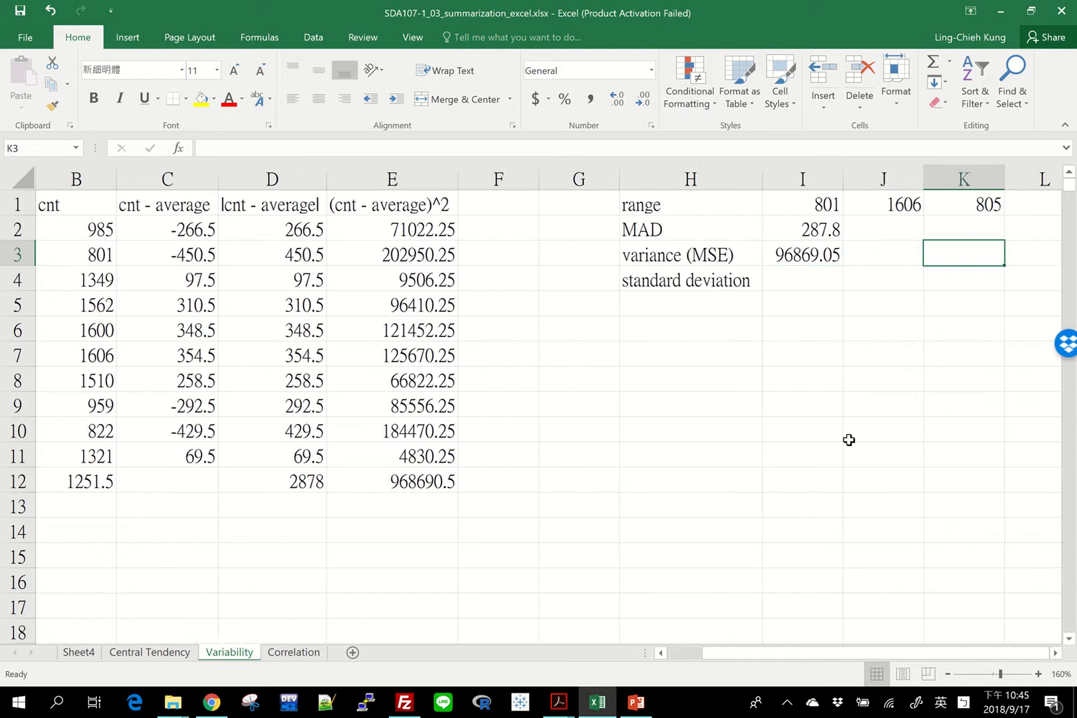
key(Left)
text(=avr)
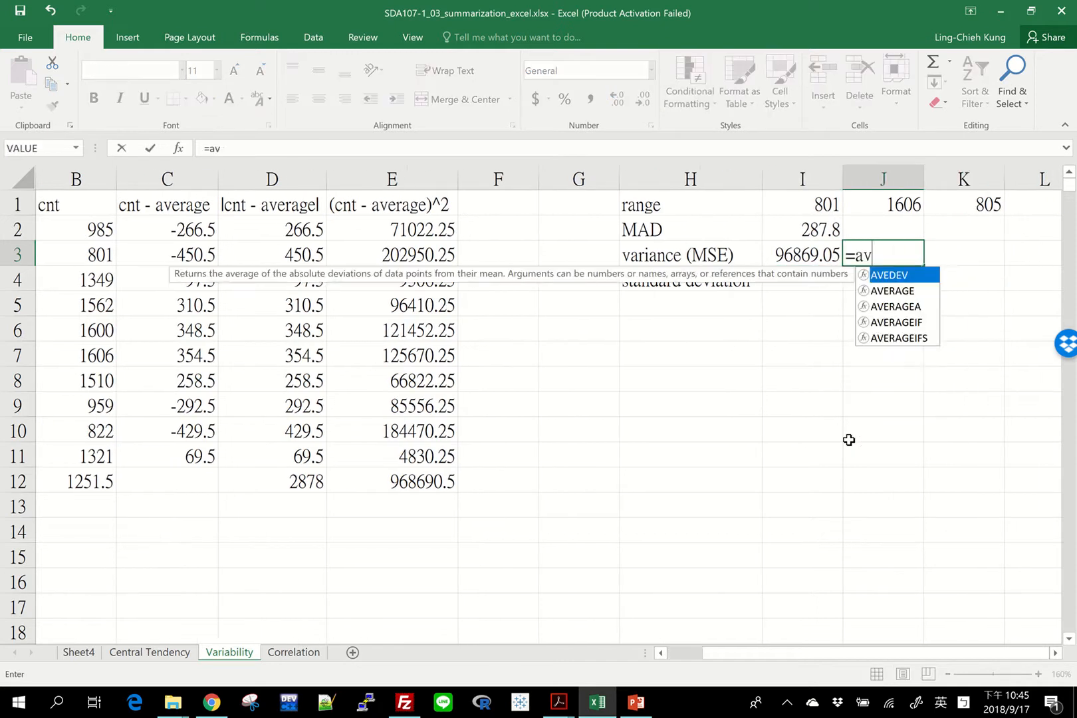
key(BackSpace)
key(BackSpace)
key(BackSpace)
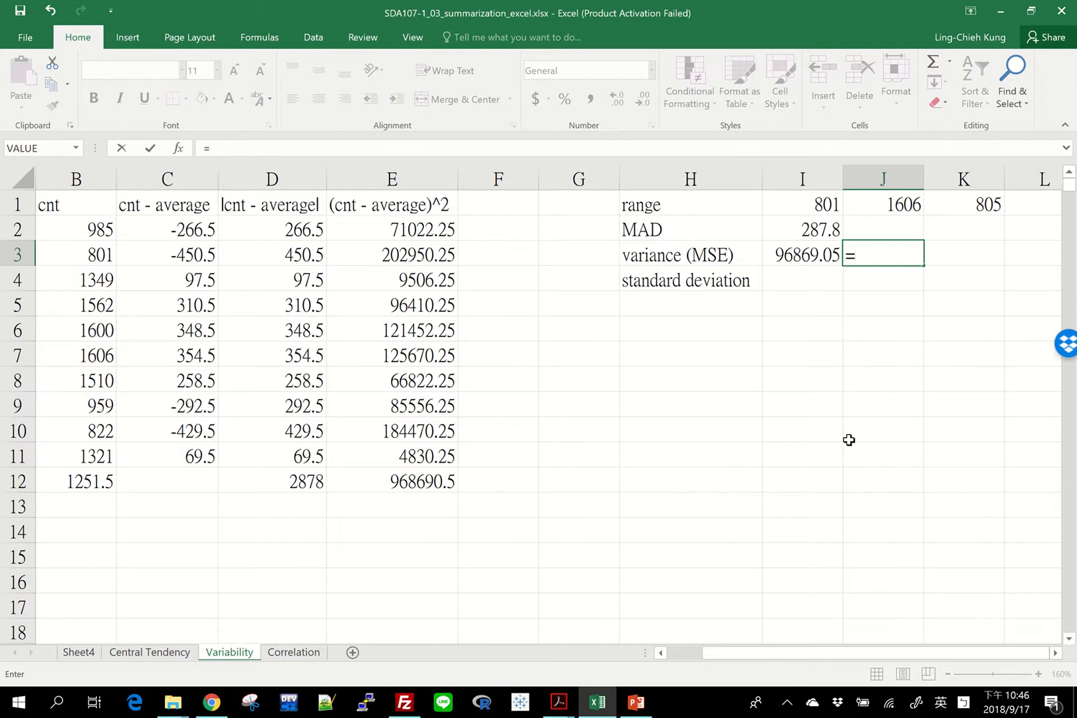
text(var)
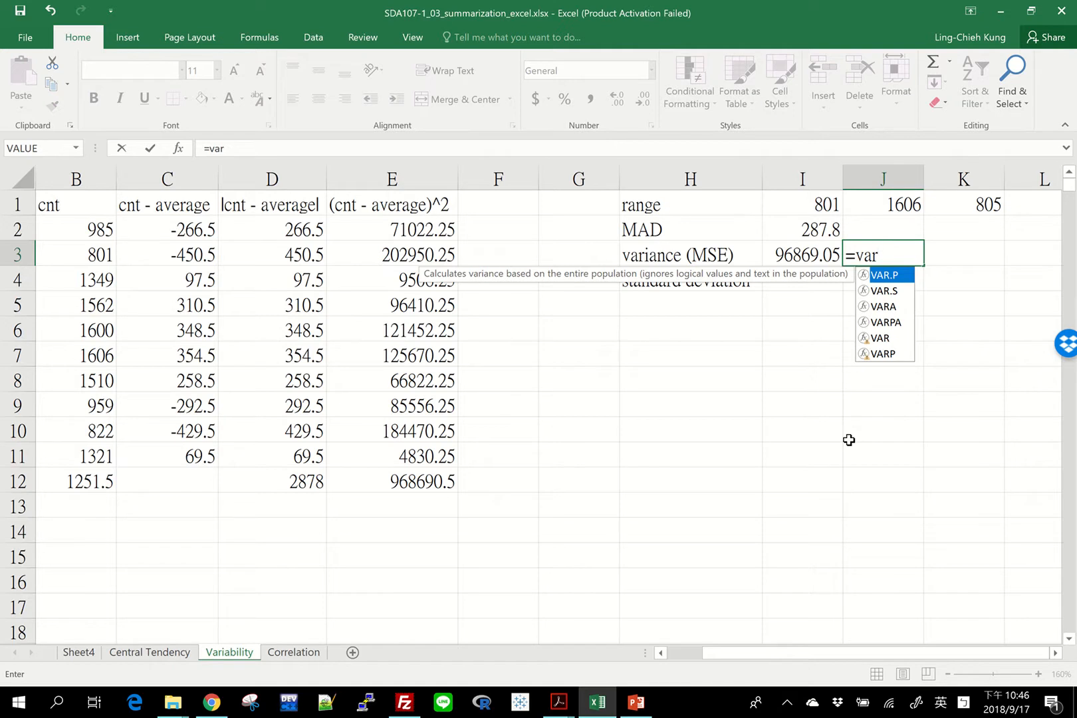
key(Tab)
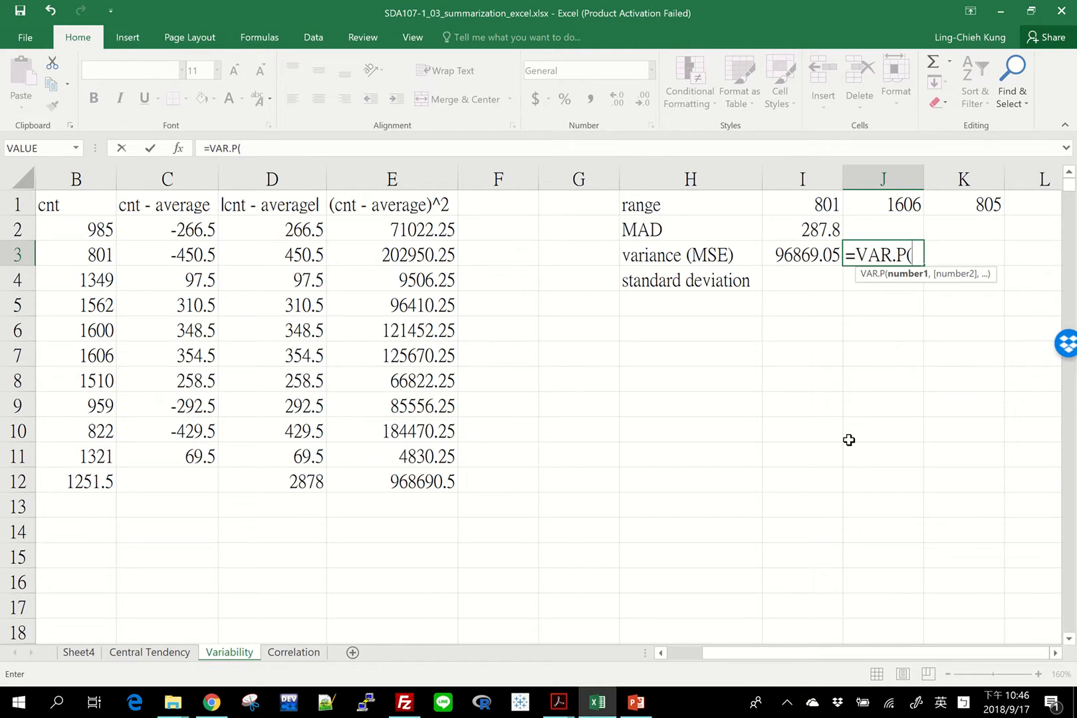
drag(781, 653, 747, 652)
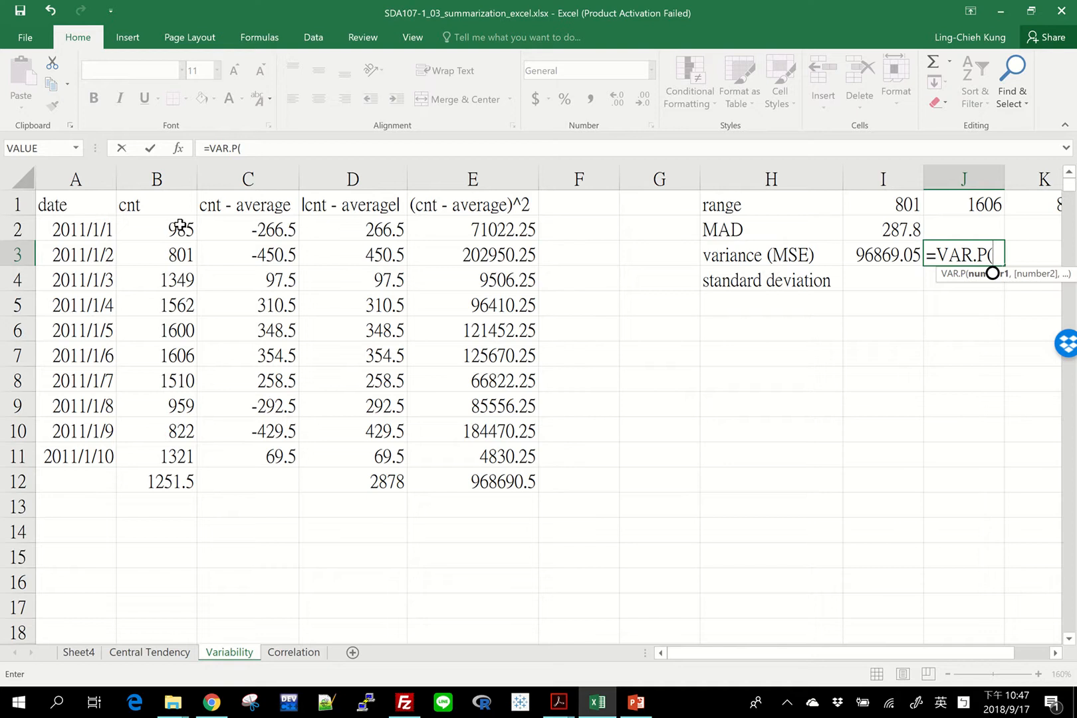
drag(457, 226, 447, 466)
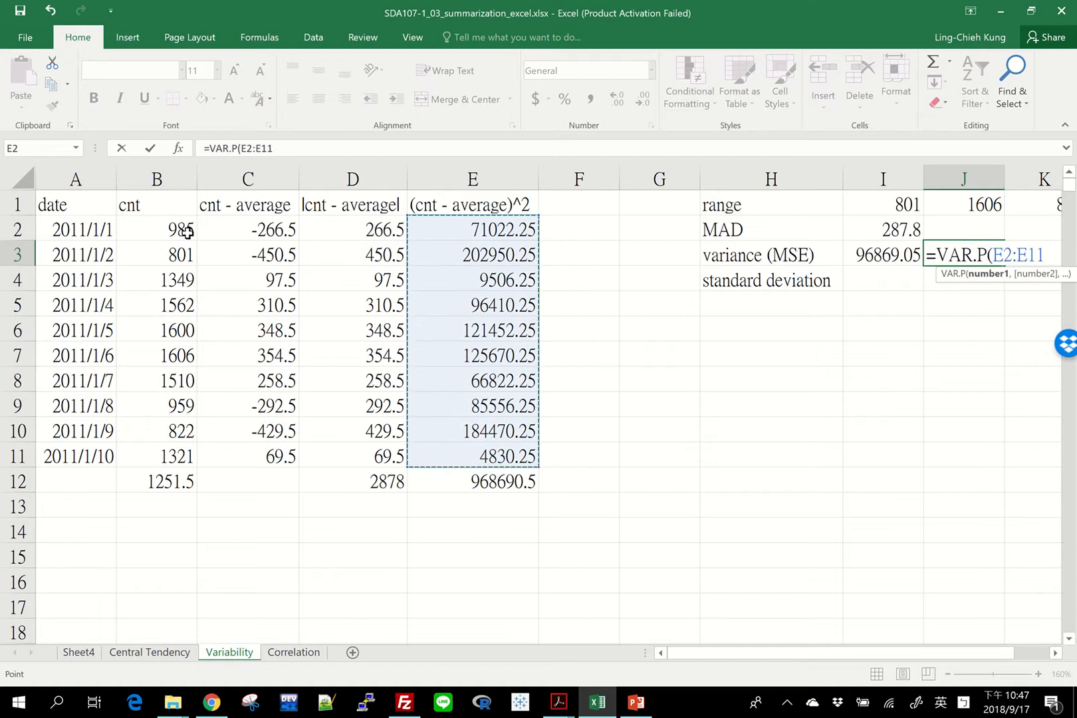
drag(188, 232, 153, 452)
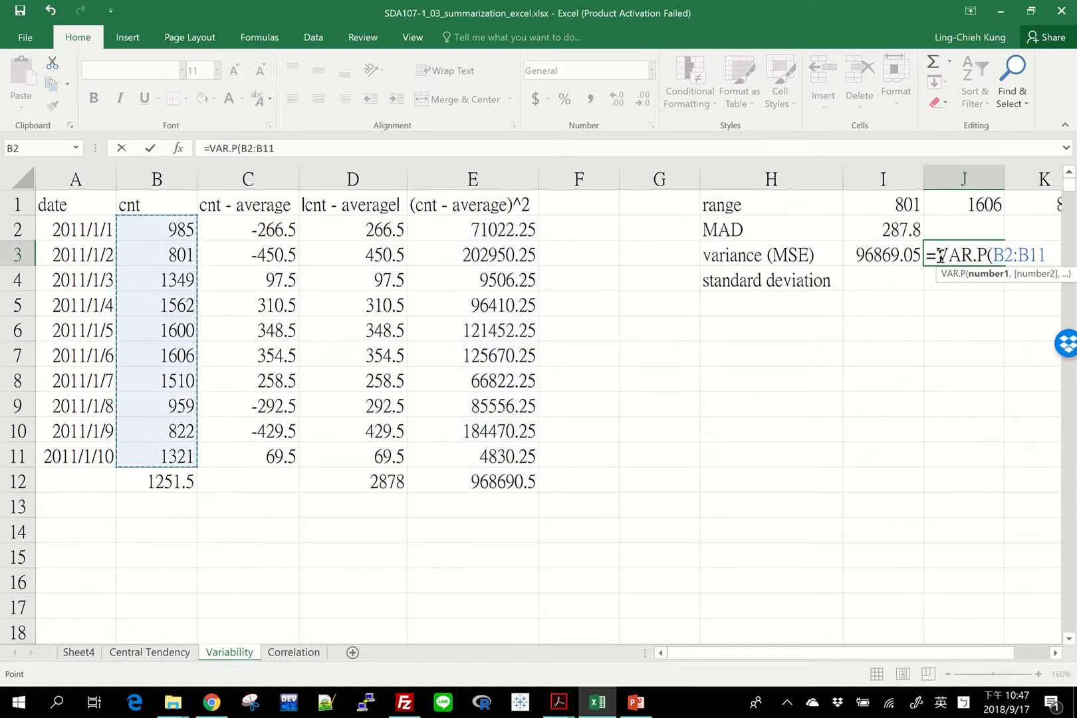
text())
key(Return)
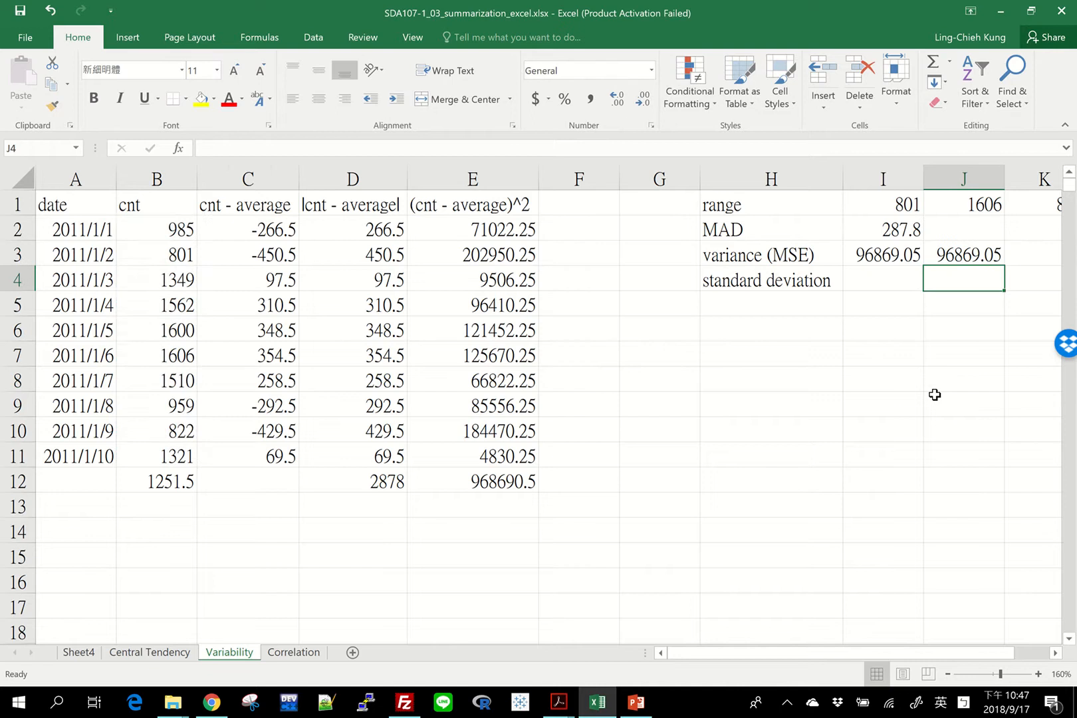
Calculate the sample variance of the cnt values in K3 with =VAR.S(B2:B11)
click(850, 260)
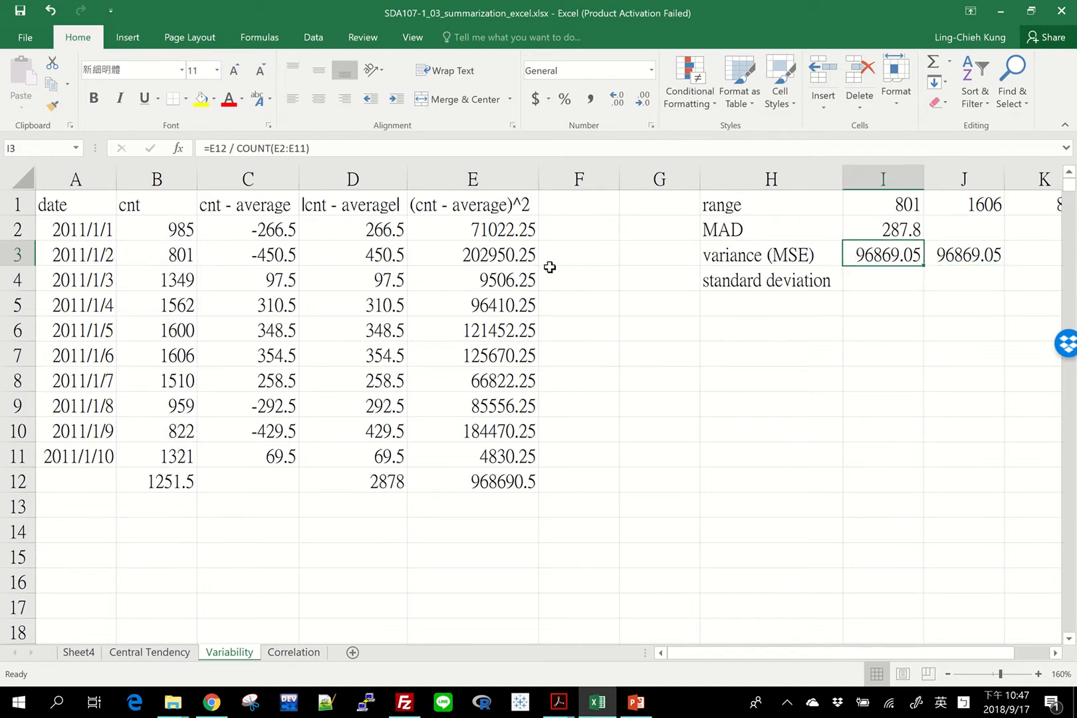
click(957, 254)
key(Right)
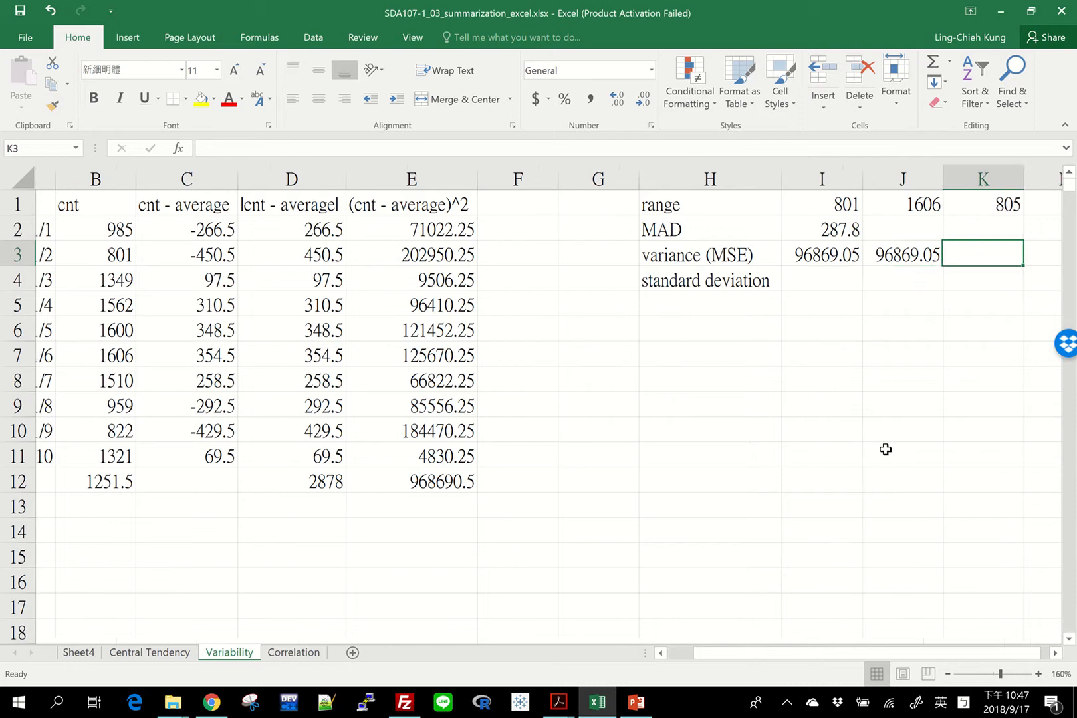
text(=var.s)
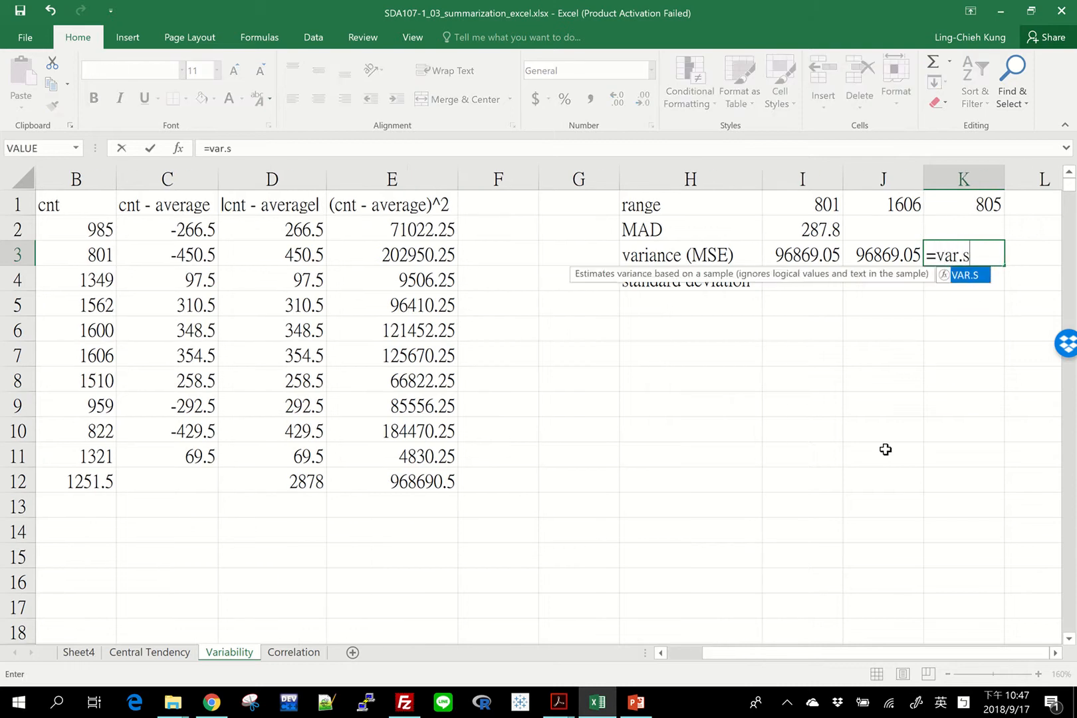
text(()
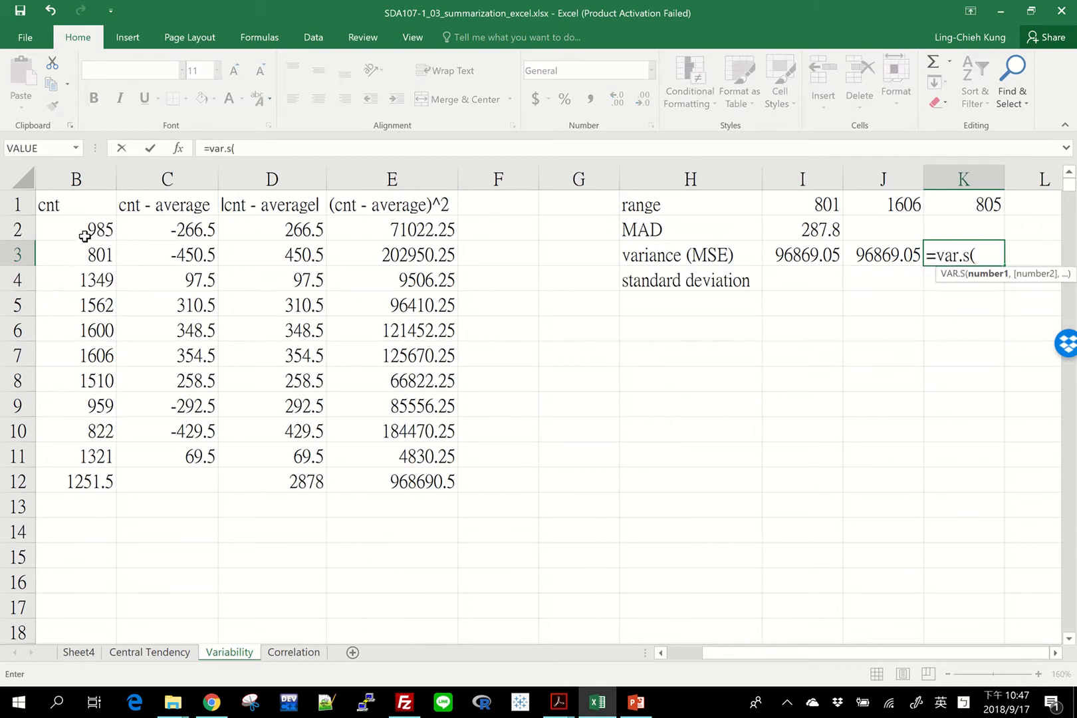
drag(85, 236, 72, 451)
text())
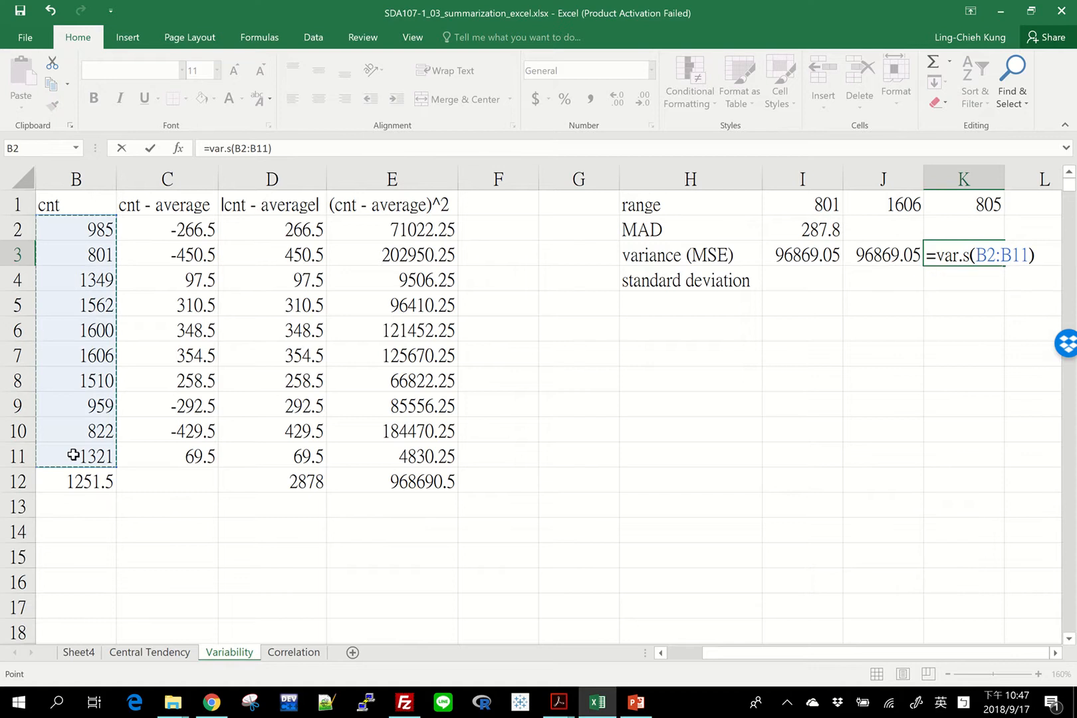
key(Return)
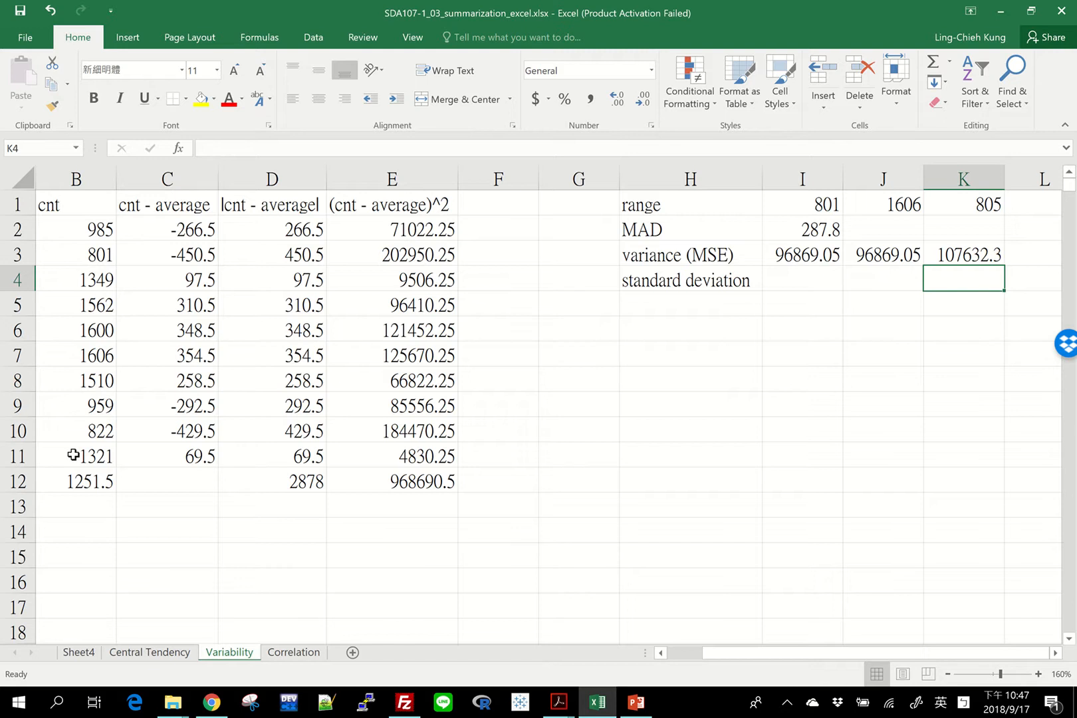
Calculate the standard deviation in I4 as the square root of the variance with =SQRT(I3)
key(Up)
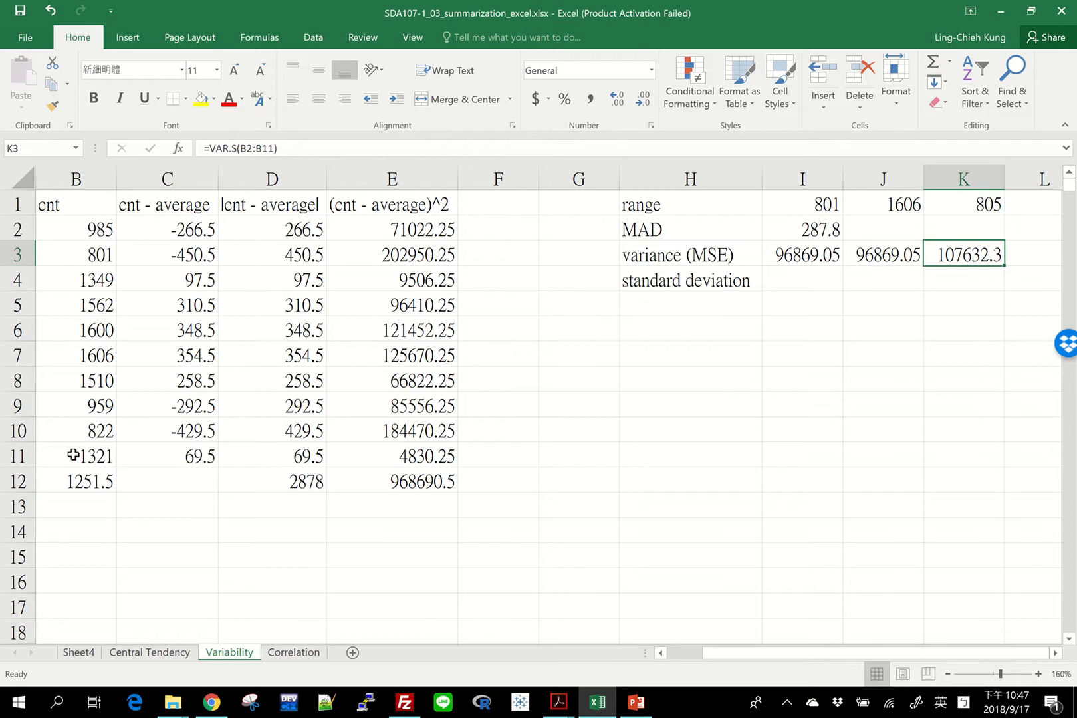
key(Left)
key(Right)
key(Left)
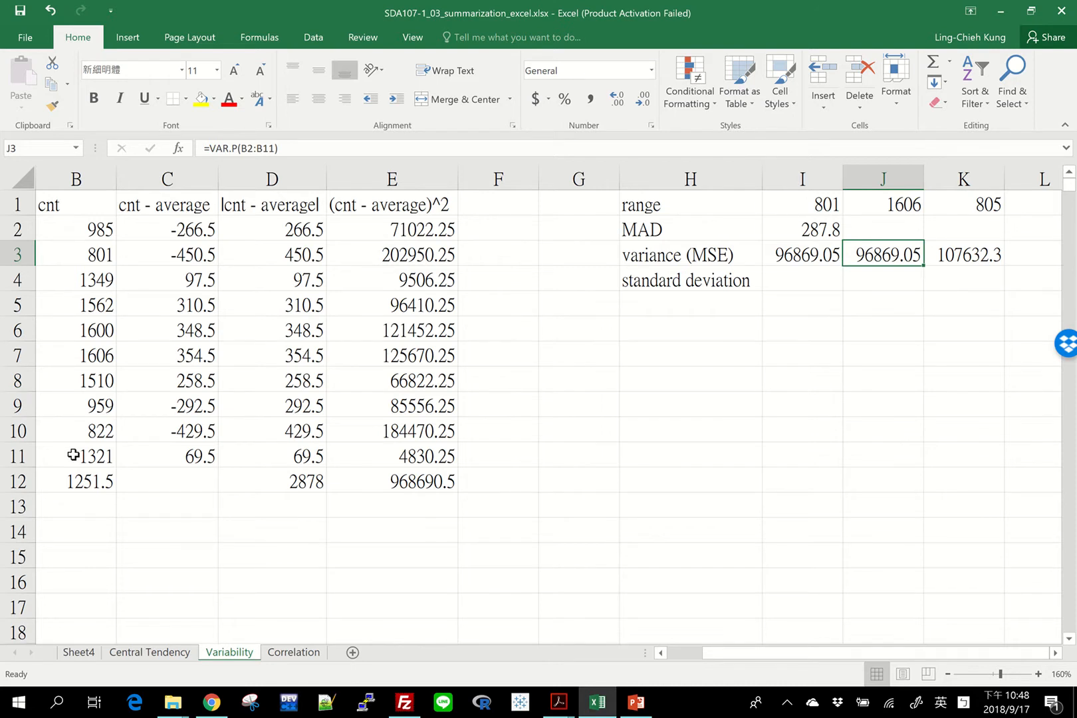
key(Down)
key(Left)
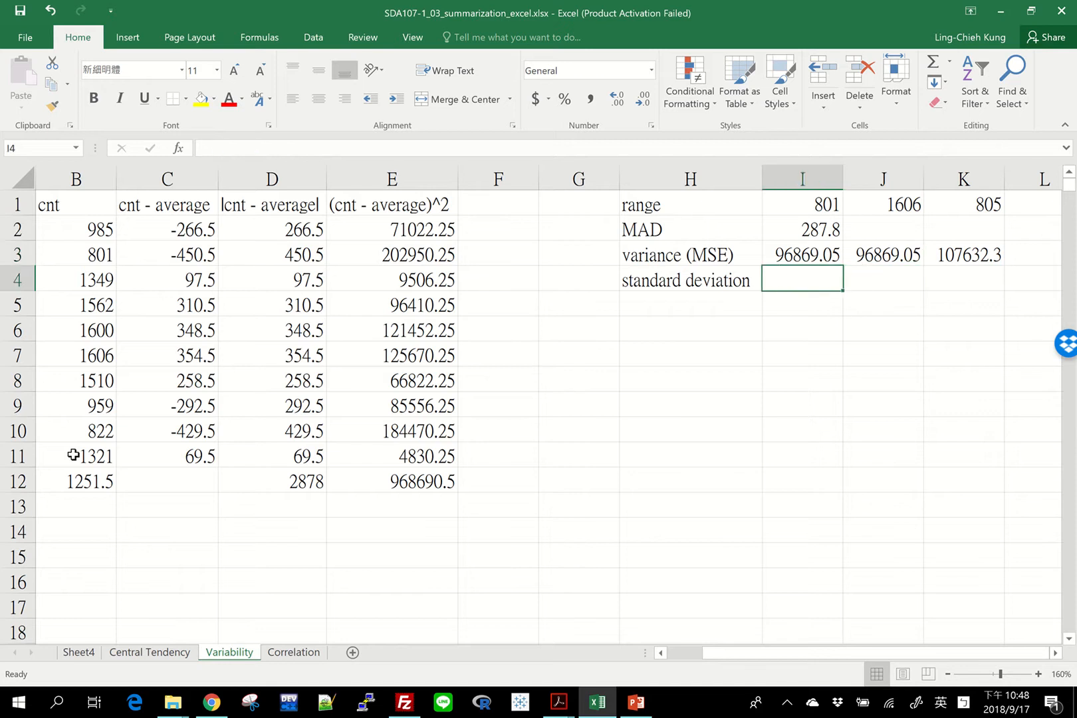
text(sqr)
key(BackSpace)
key(BackSpace)
key(BackSpace)
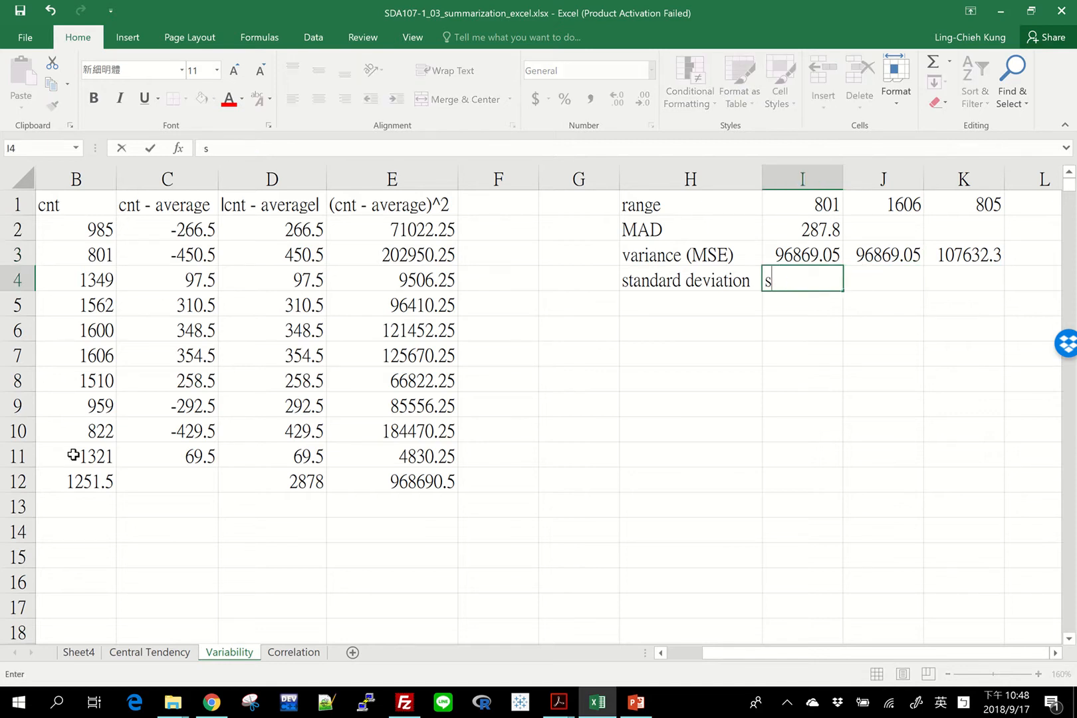
text(=sqrt()
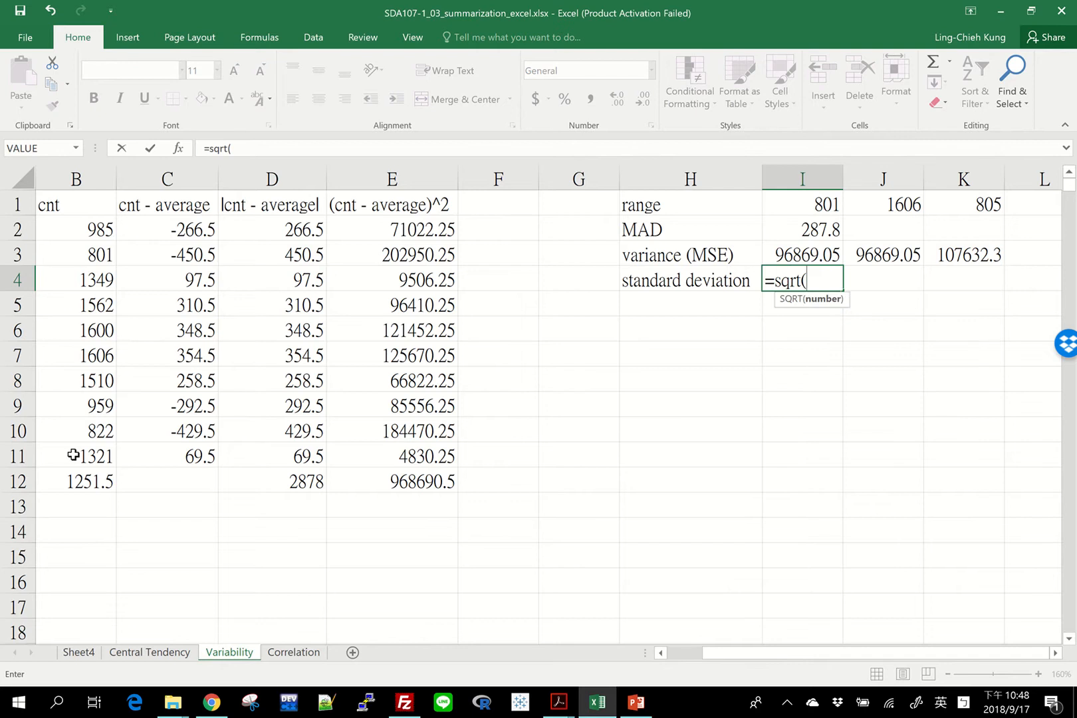
key(Up)
text())
key(Return)
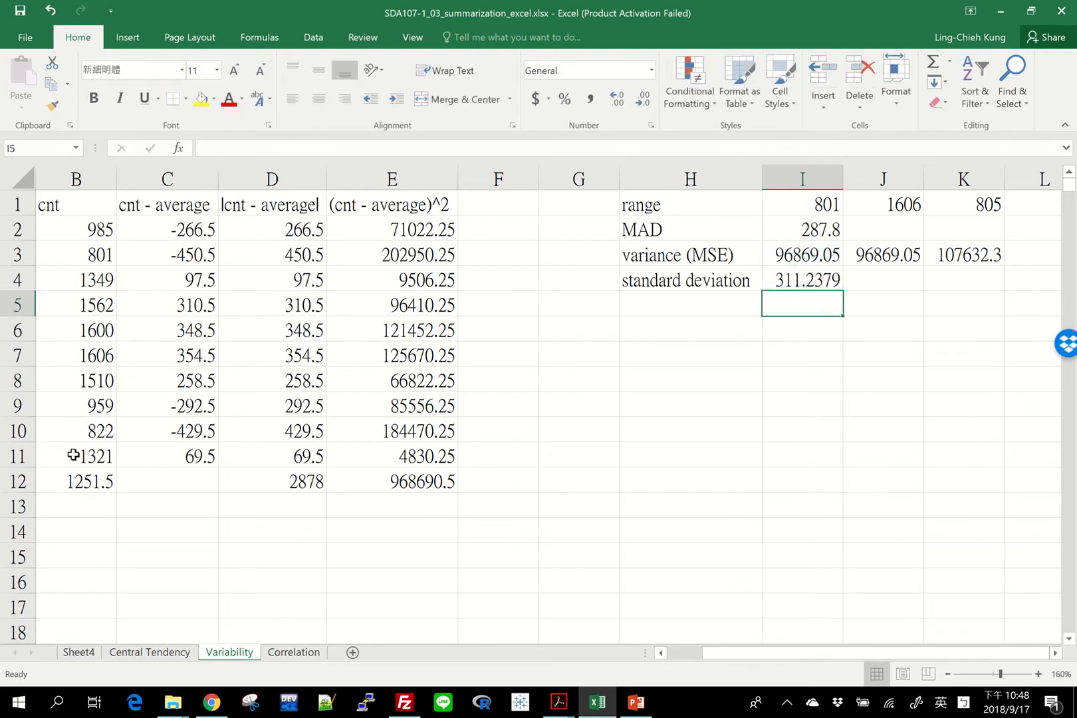
Examine the standard deviation formula in I4 and the variance formula in I3 that it refers to
key(Up)
key(F2)
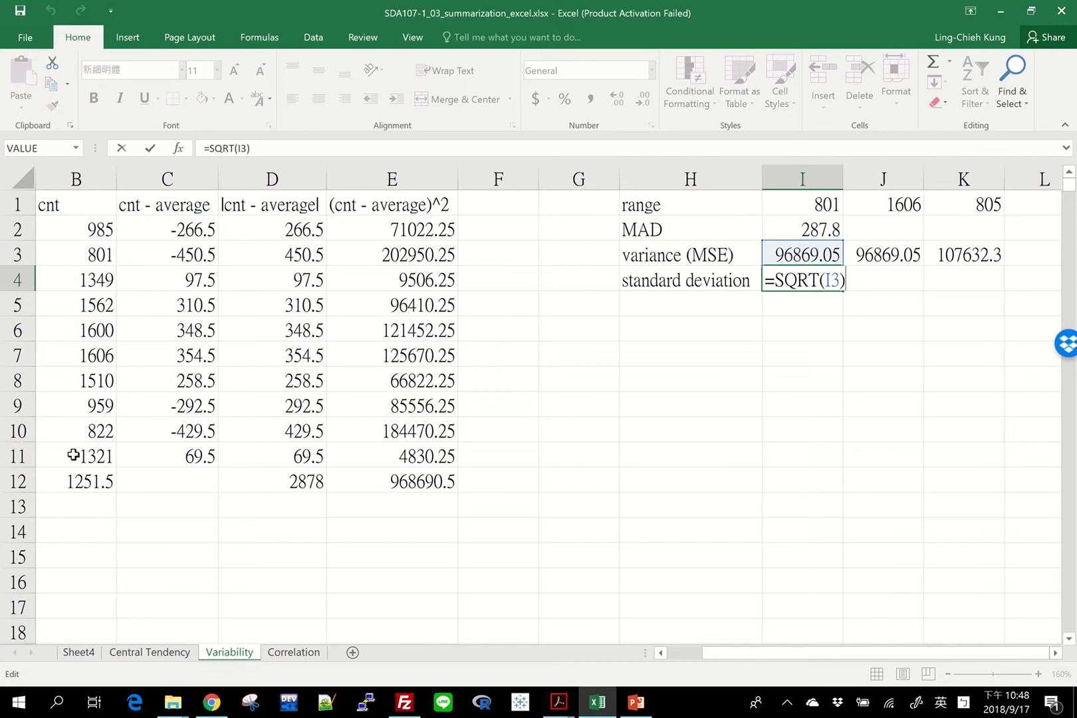
key(shift+Left)
key(shift+Left)
key(shift+Left)
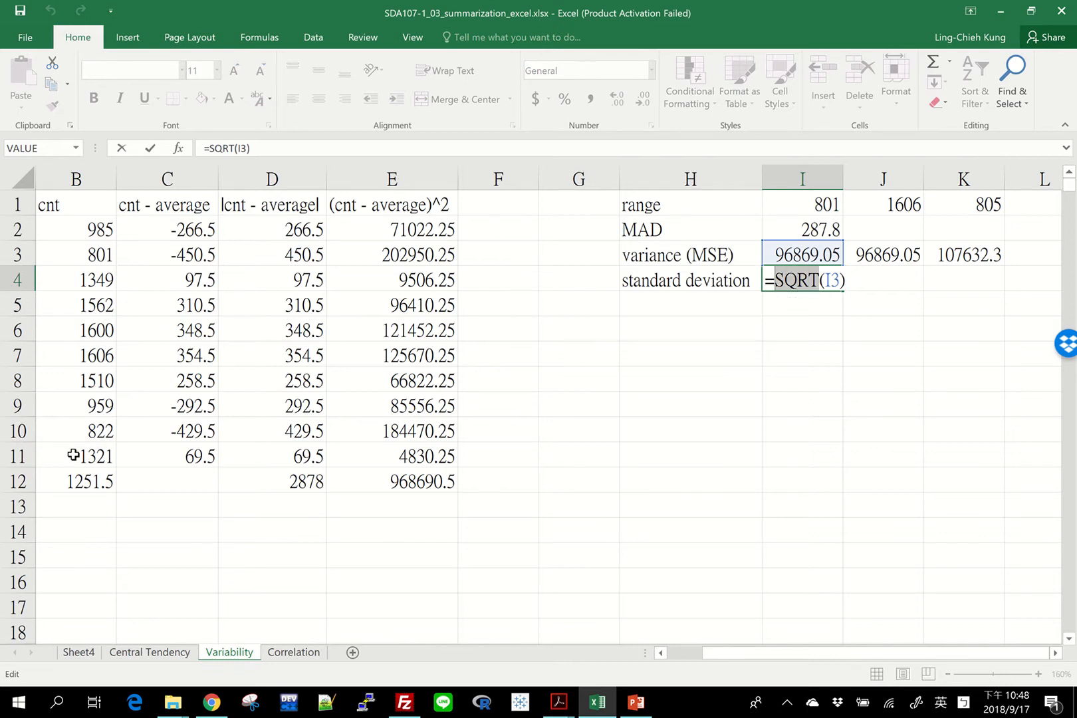
key(Escape)
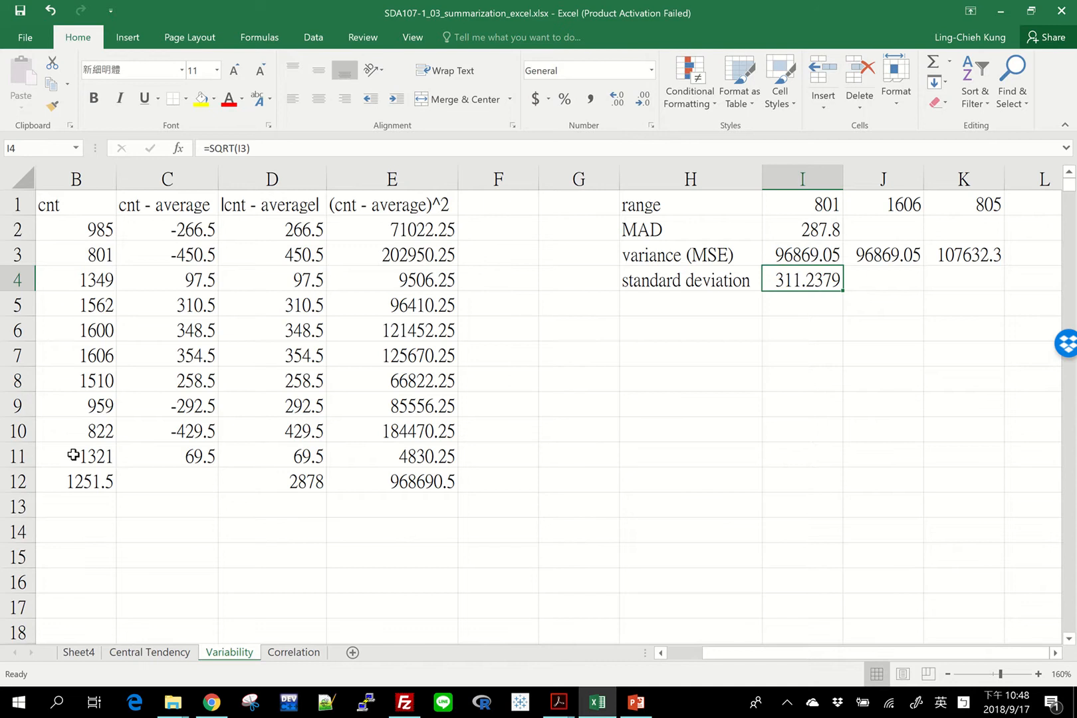
key(Up)
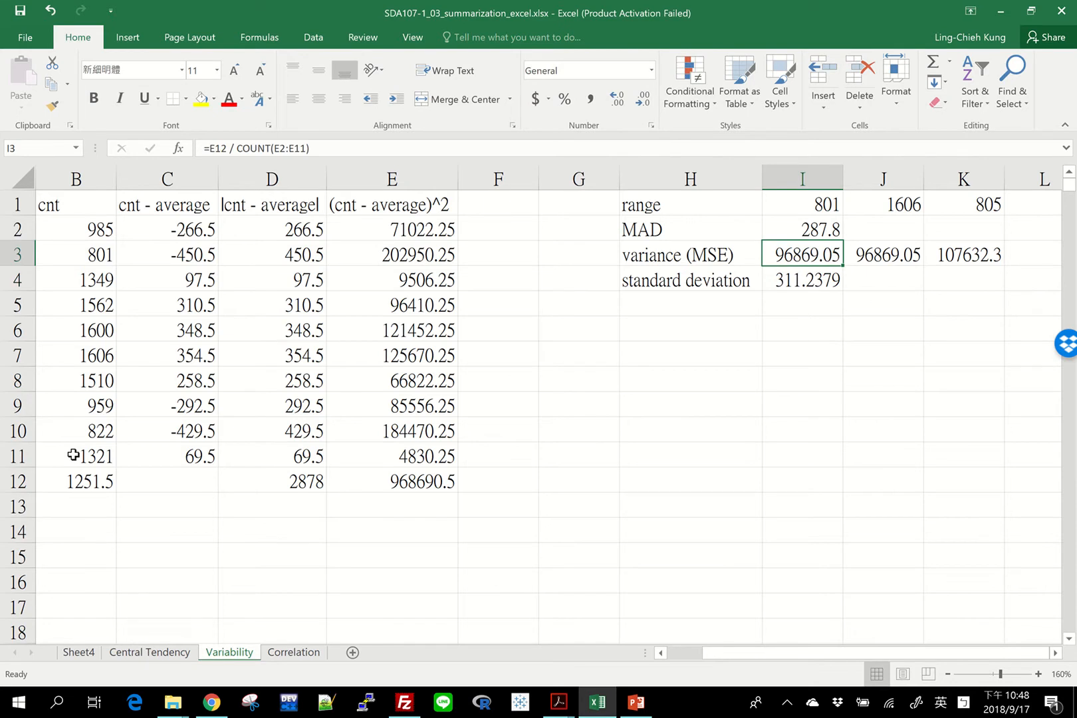
key(Down)
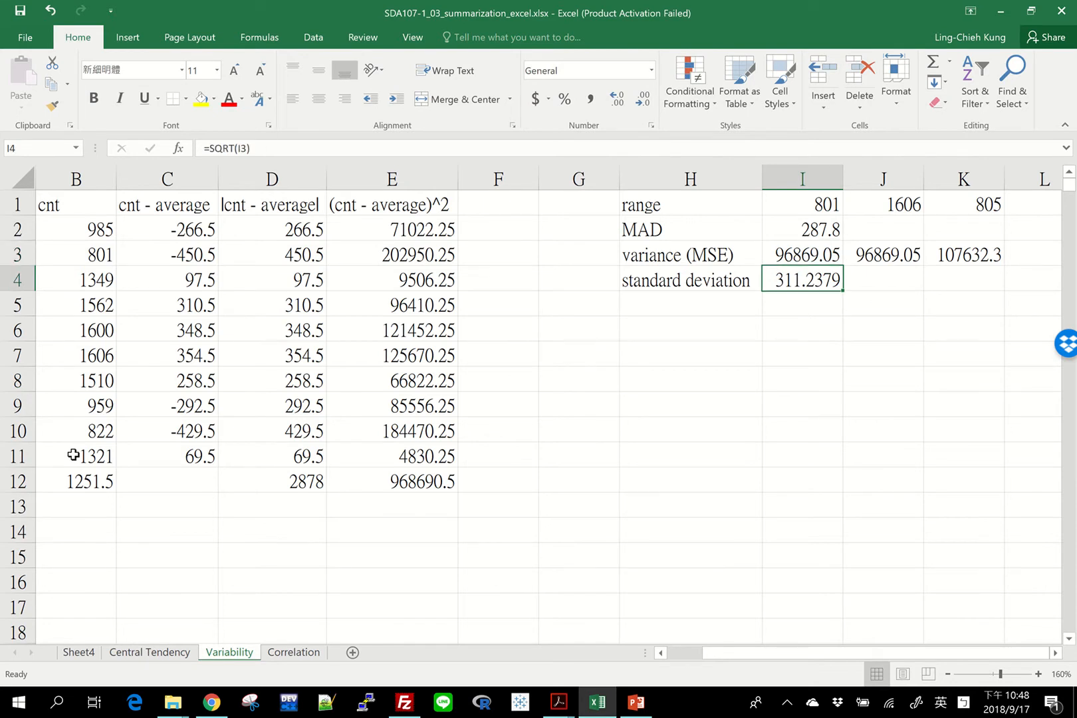
Calculate the population standard deviation of the cnt values in J4 with =STDEV.P(B2:B11)
key(Right)
text(=std)
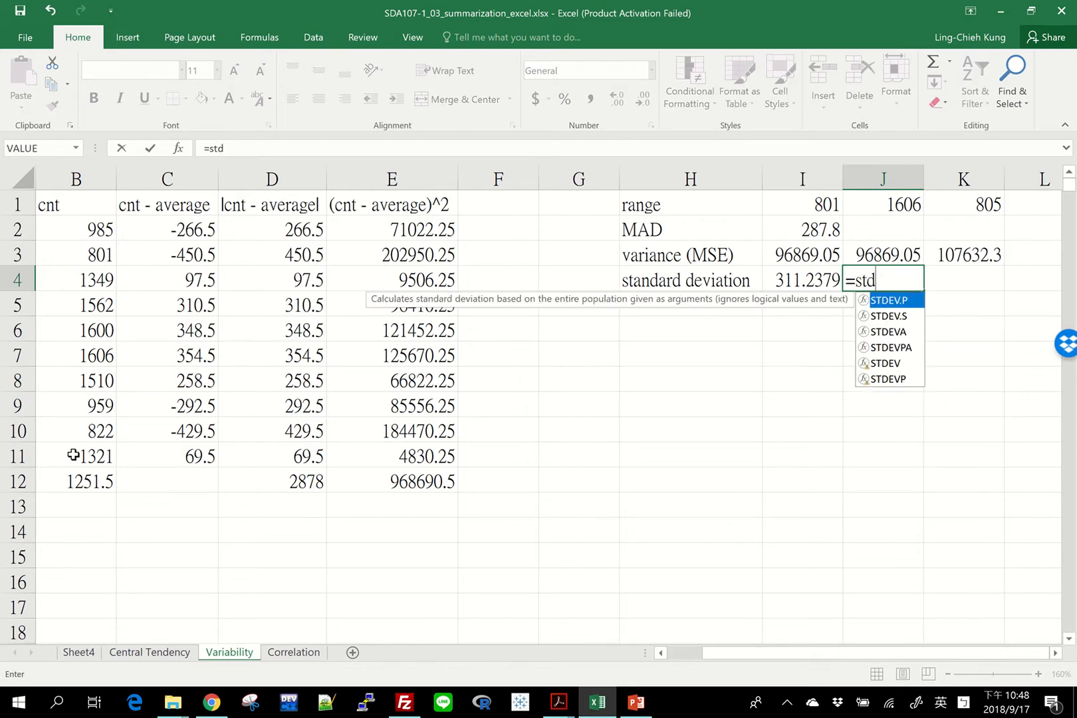
key(Tab)
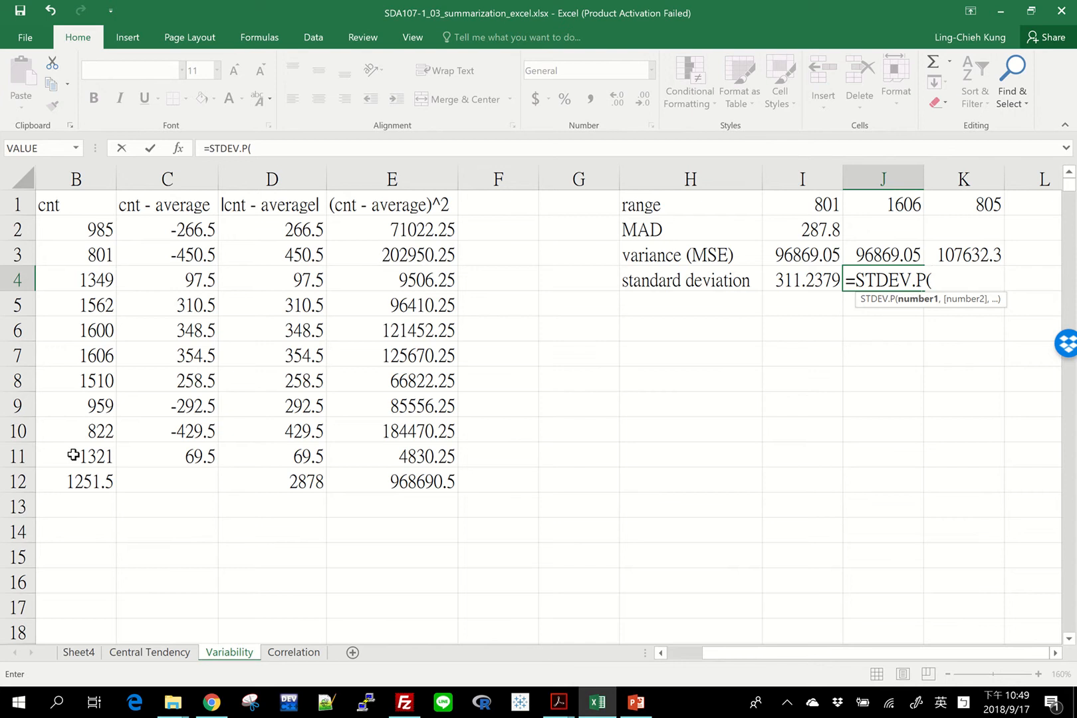
drag(58, 233, 79, 459)
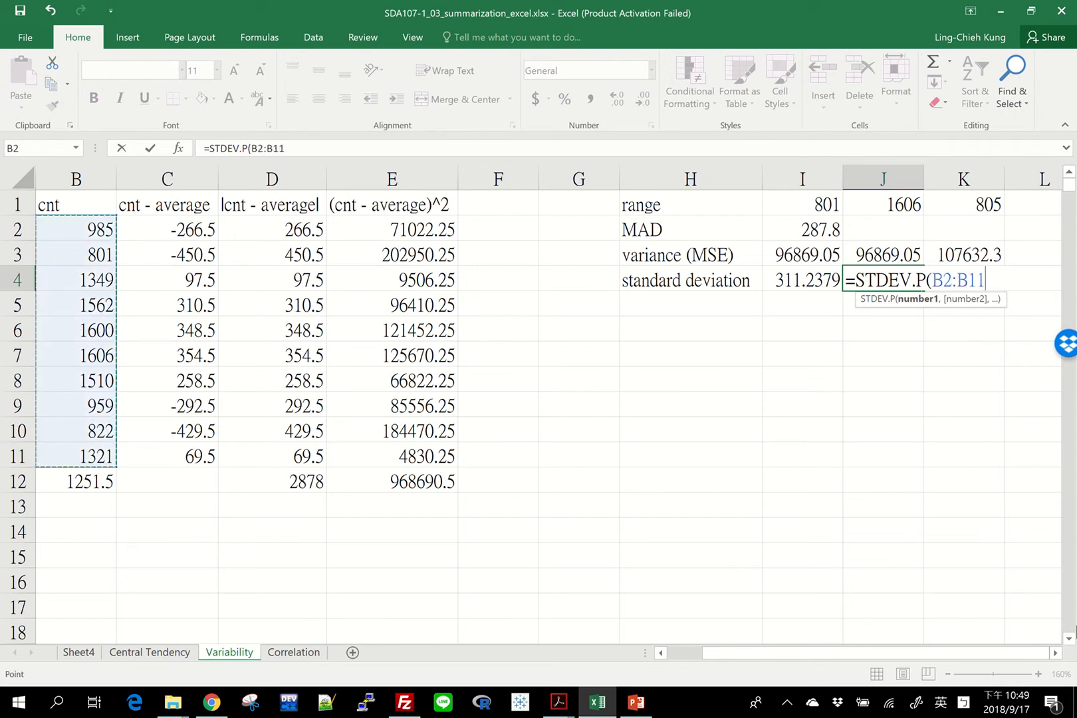
text())
key(Return)
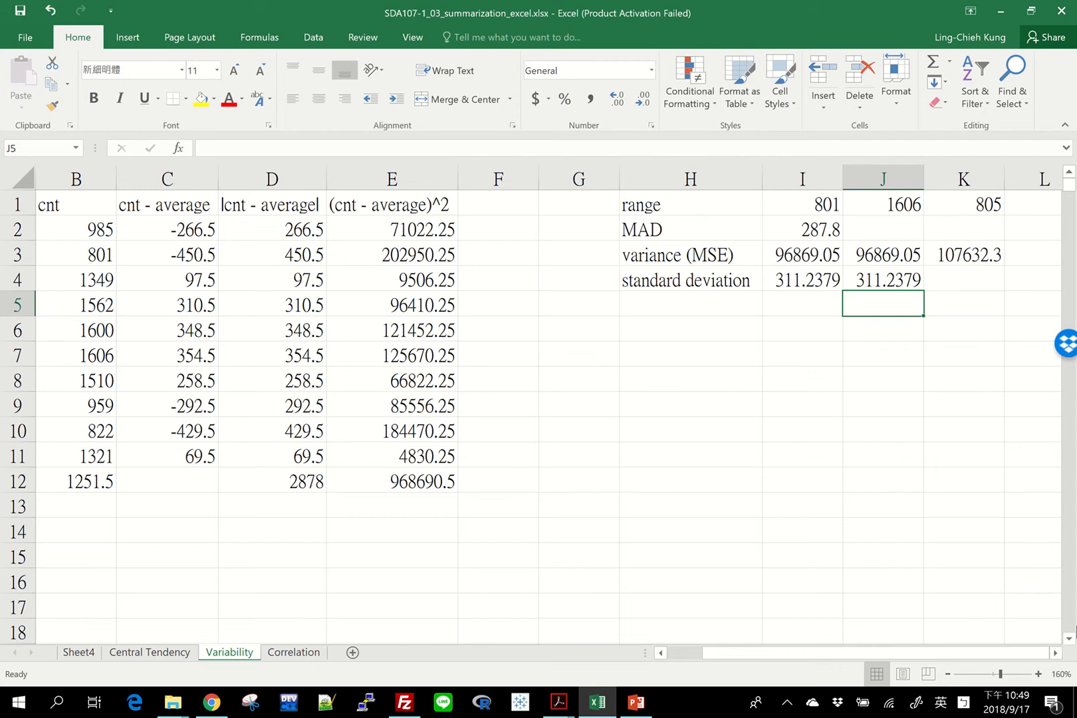
Calculate the sample standard deviation of the cnt values in K4 with =STDEV.S(B2:B11)
click(953, 279)
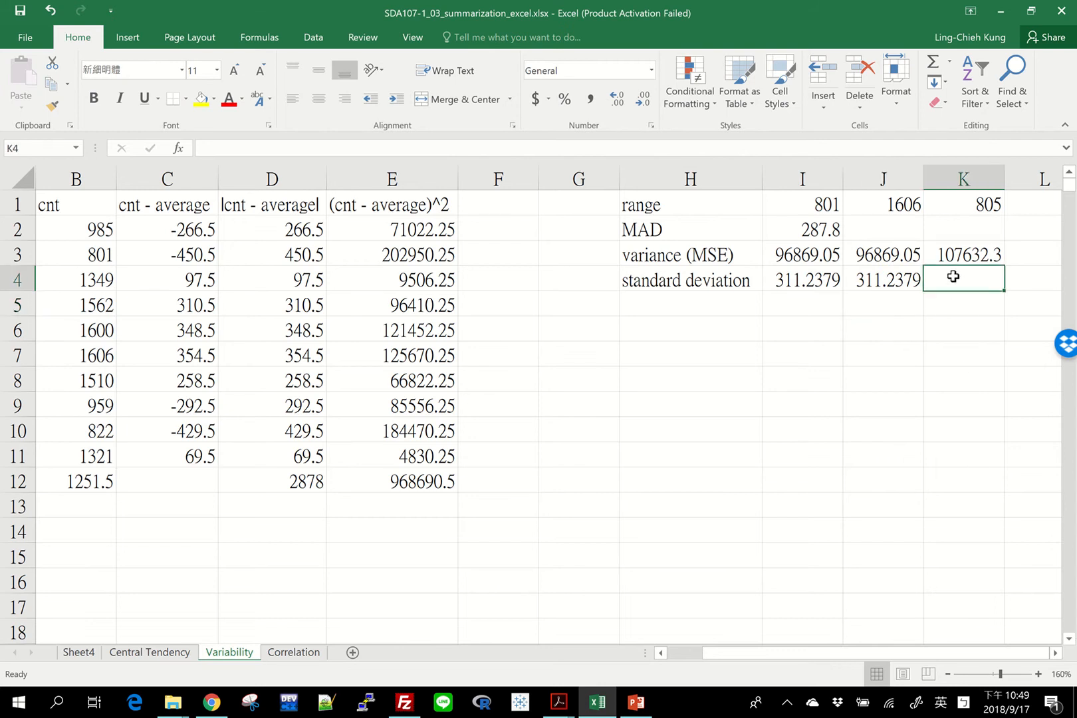
text(=)
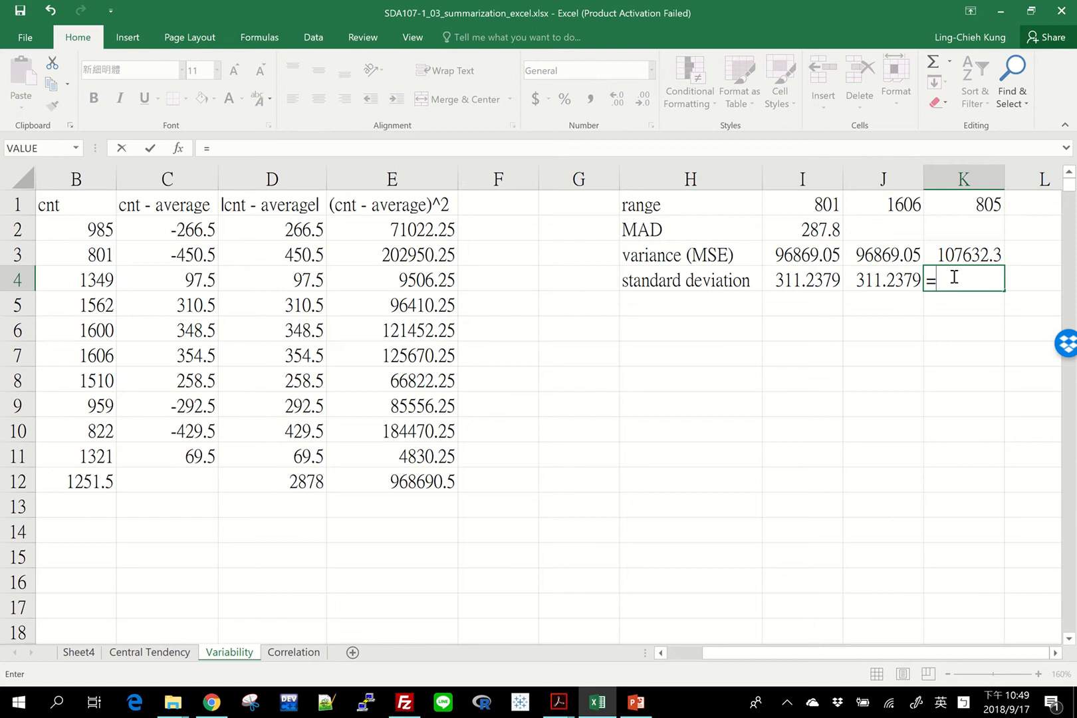
text(st)
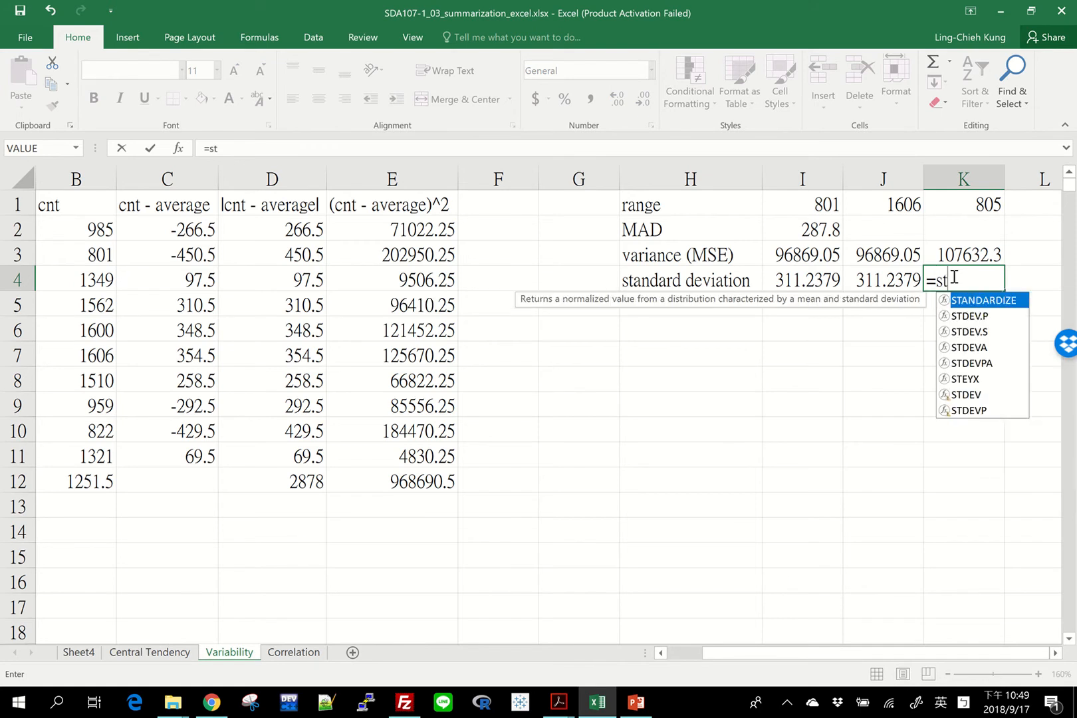
text(dev.s()
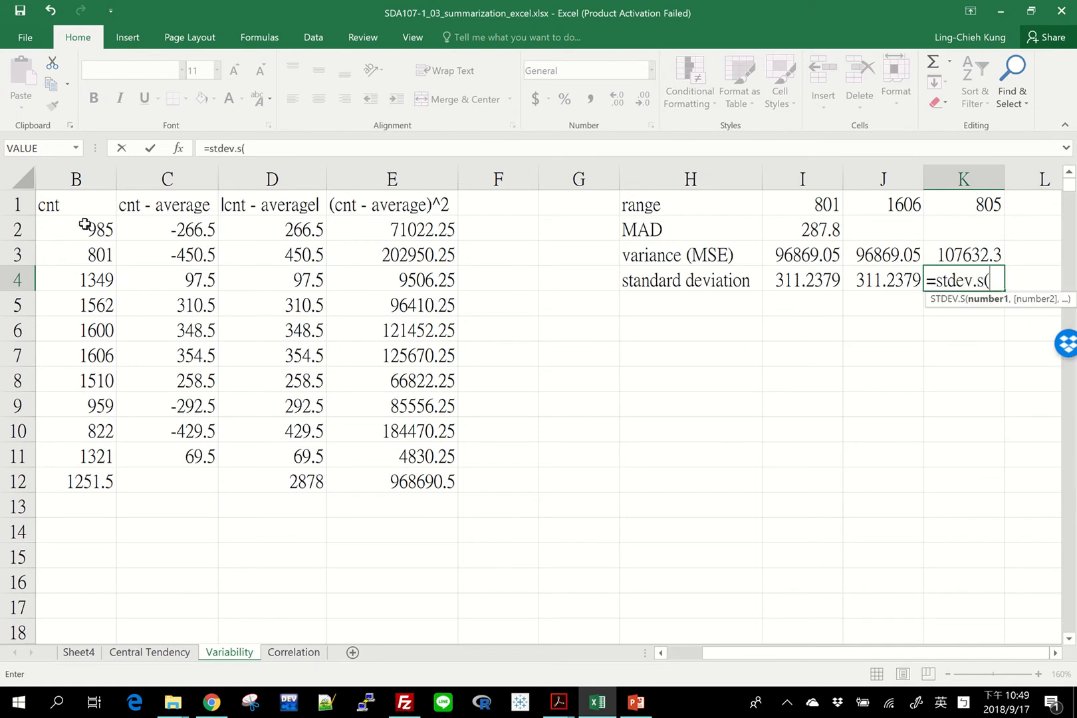
drag(85, 224, 113, 456)
text())
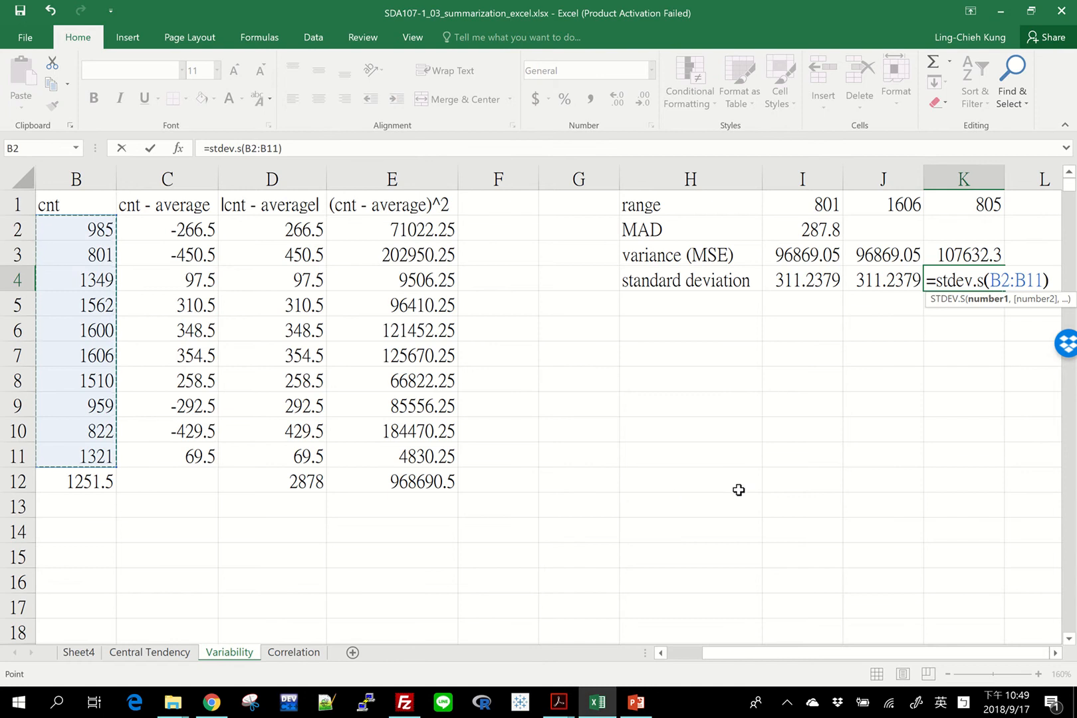
click(968, 282)
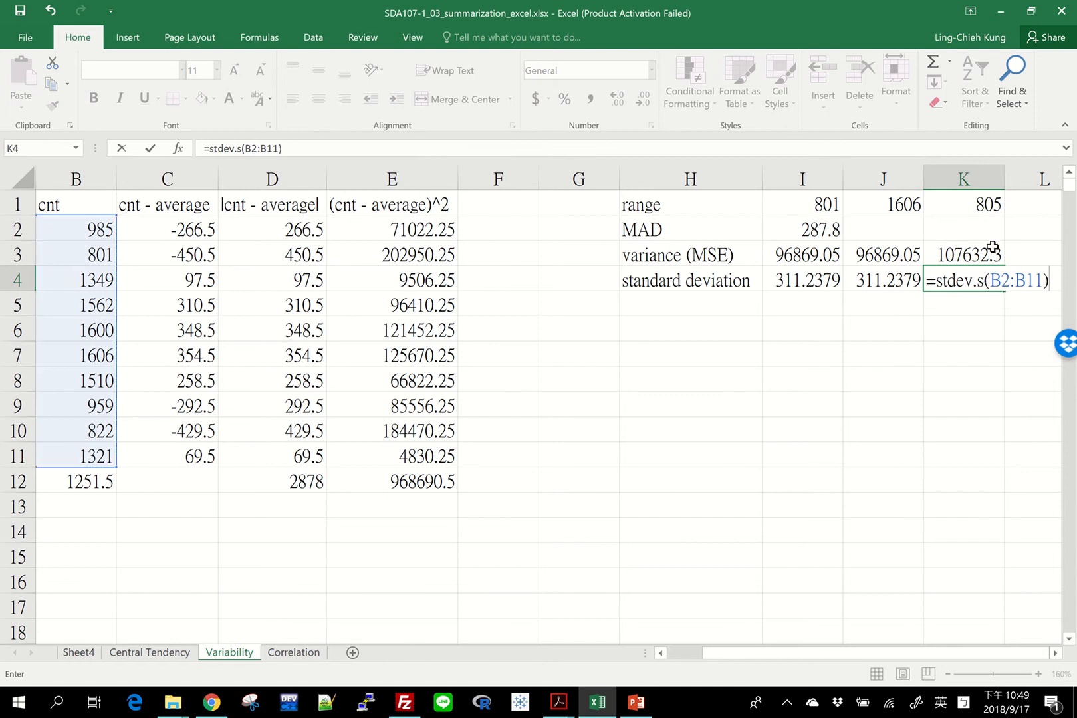
key(Return)
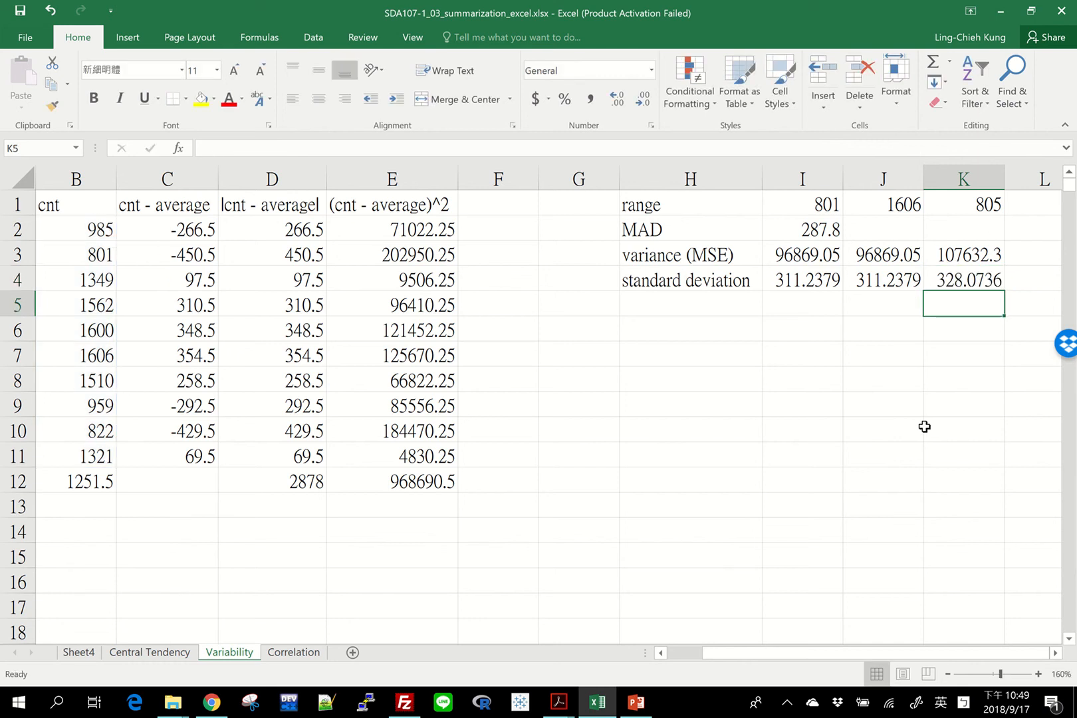
Compare the population formulas in J3:J4 with the sample formulas in K3:K4
key(Left)
key(Up)
key(Up)
key(Down)
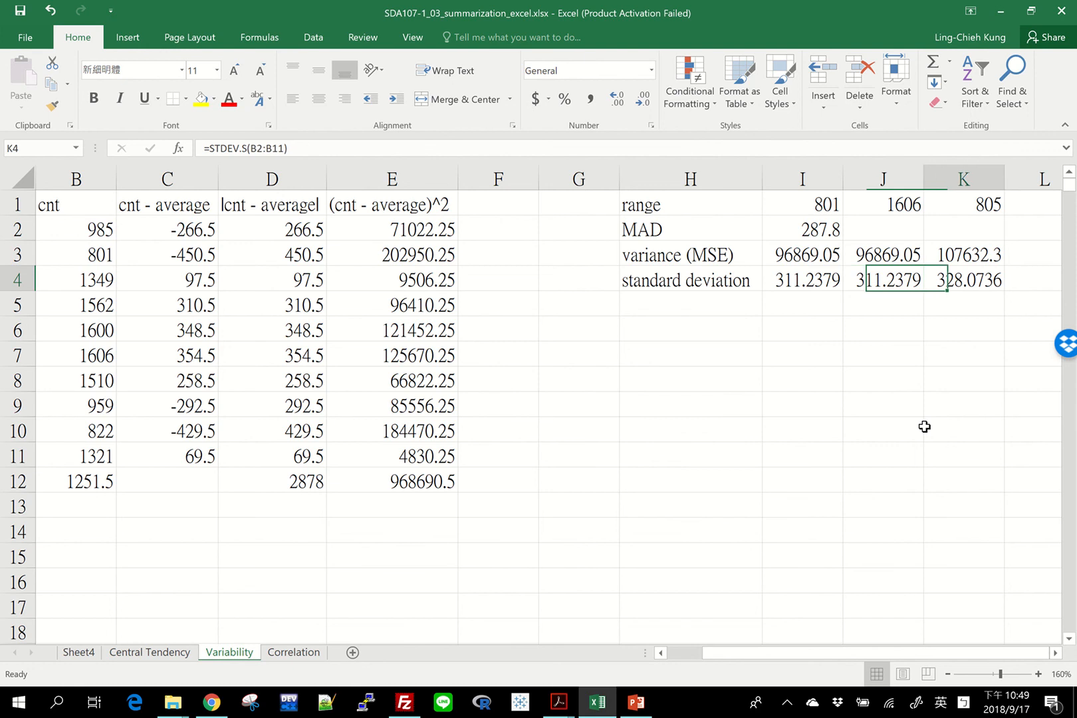
key(Right)
key(Down)
key(Up)
key(Up)
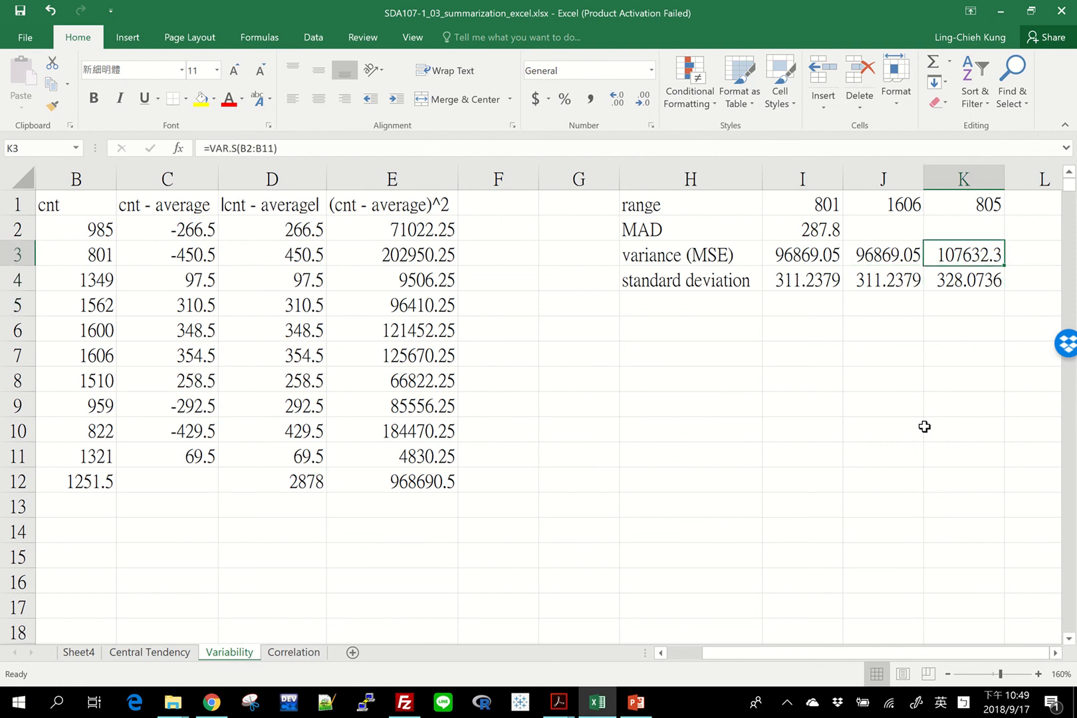